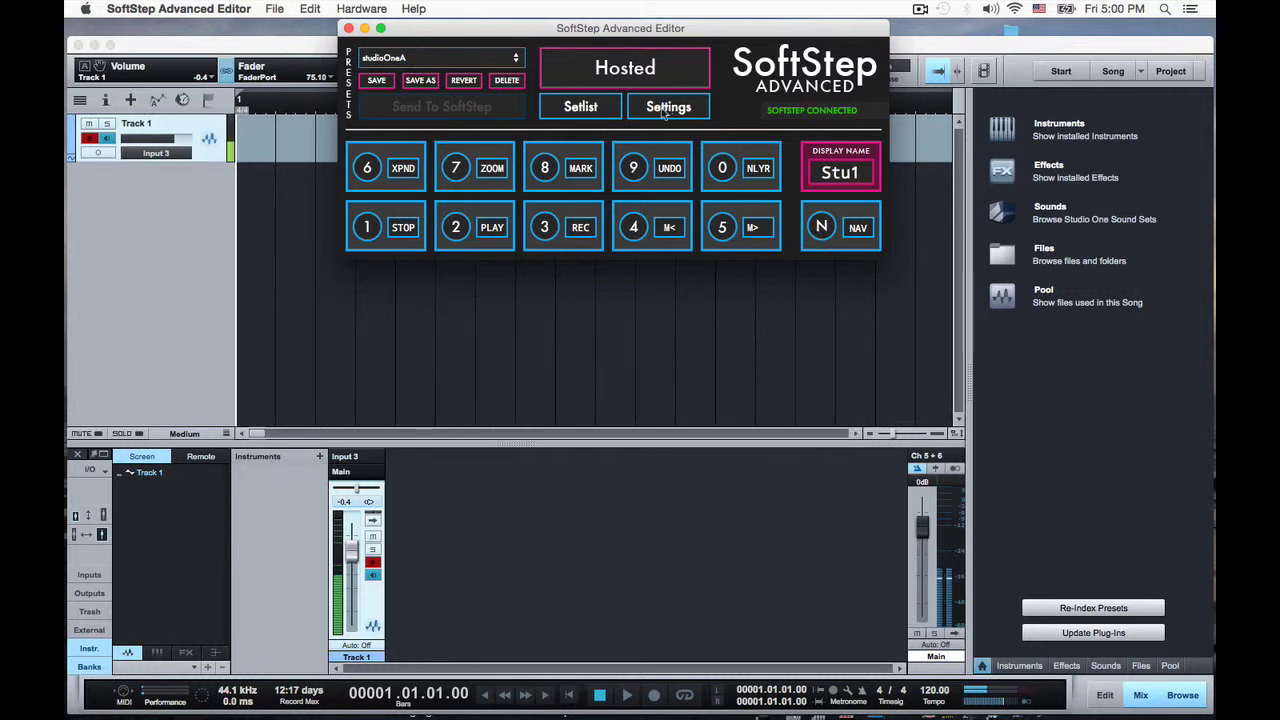
- Load the Pressure preset, save a copy of it as pressureCH, and check the preset list for the copy
click(490, 58)
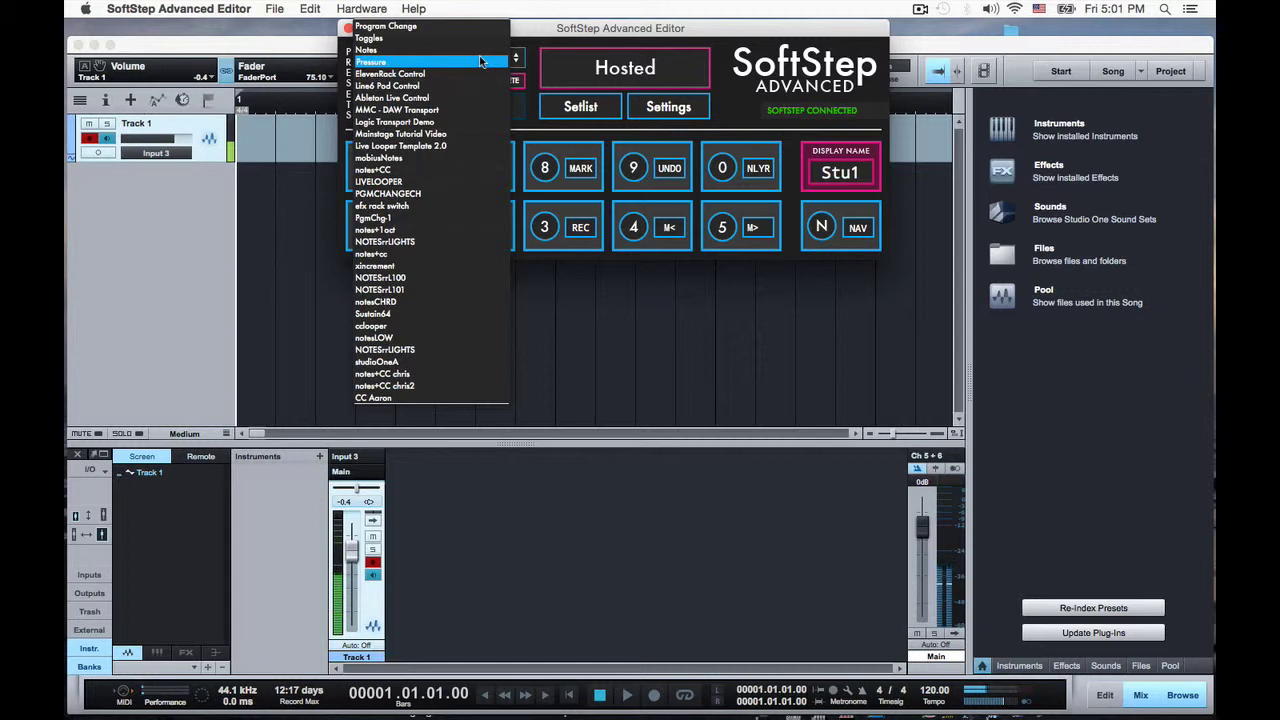
click(480, 62)
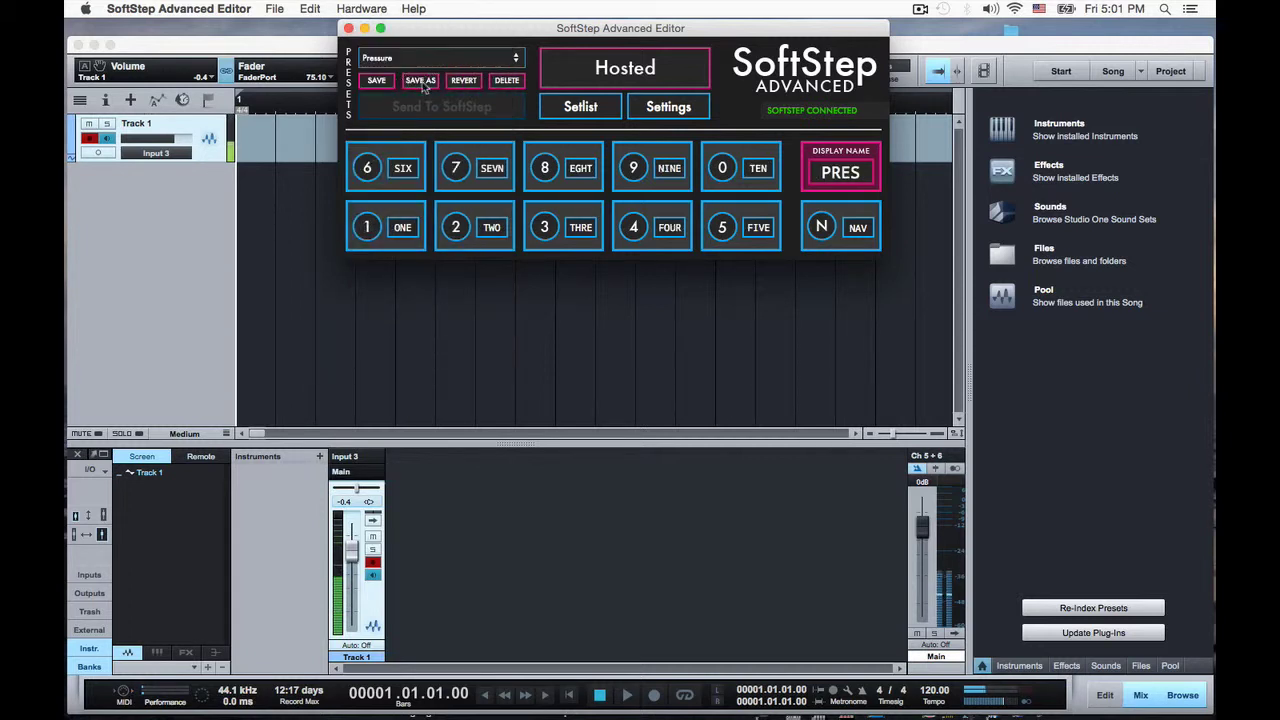
click(424, 82)
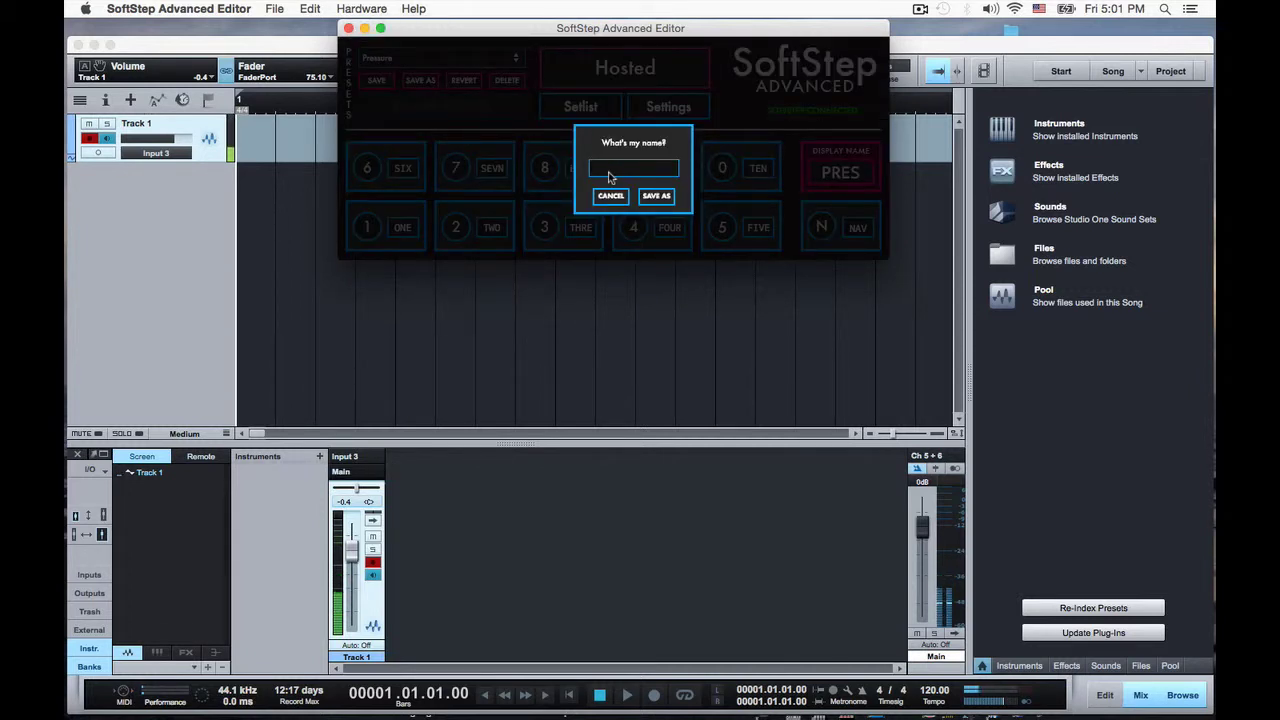
text(PressureCH)
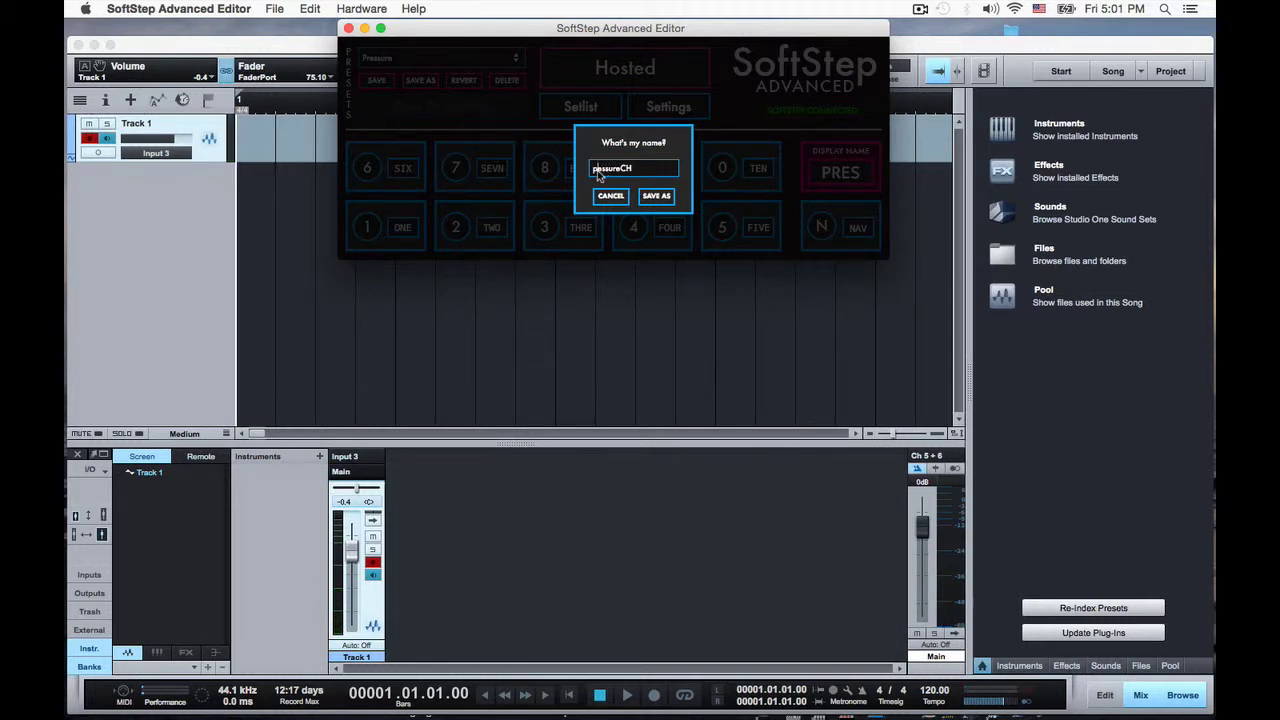
click(660, 196)
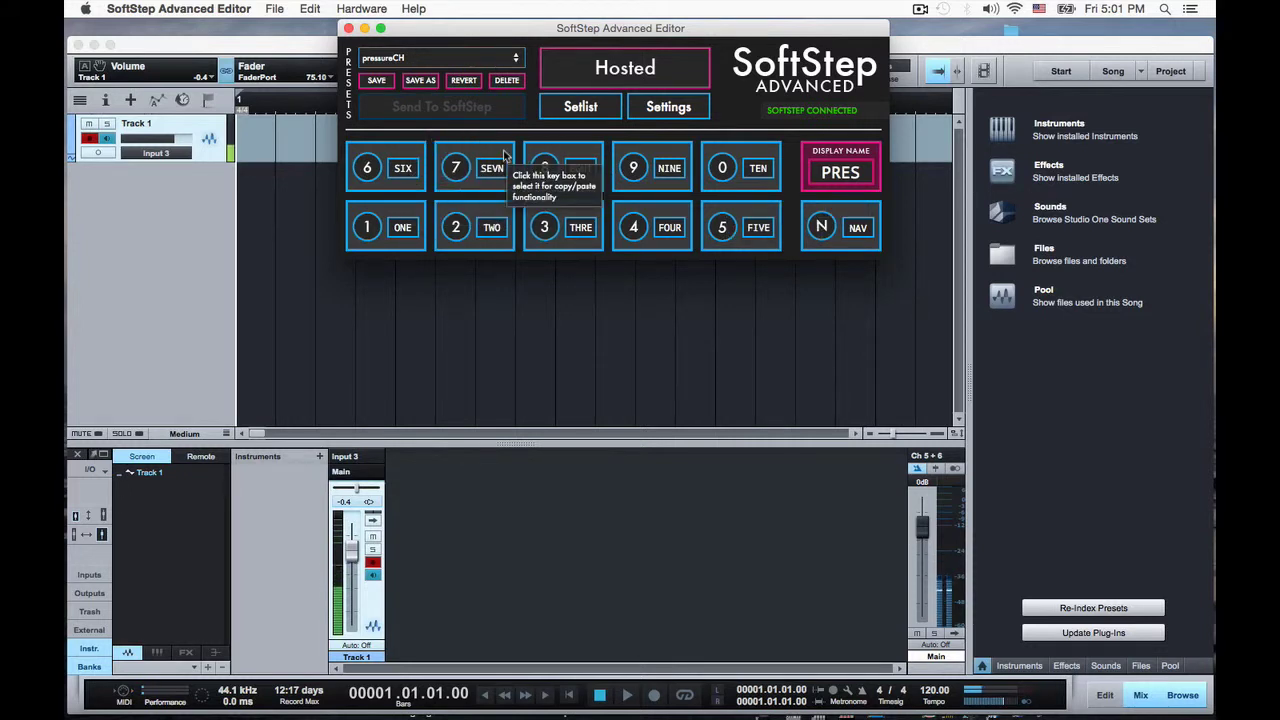
click(430, 57)
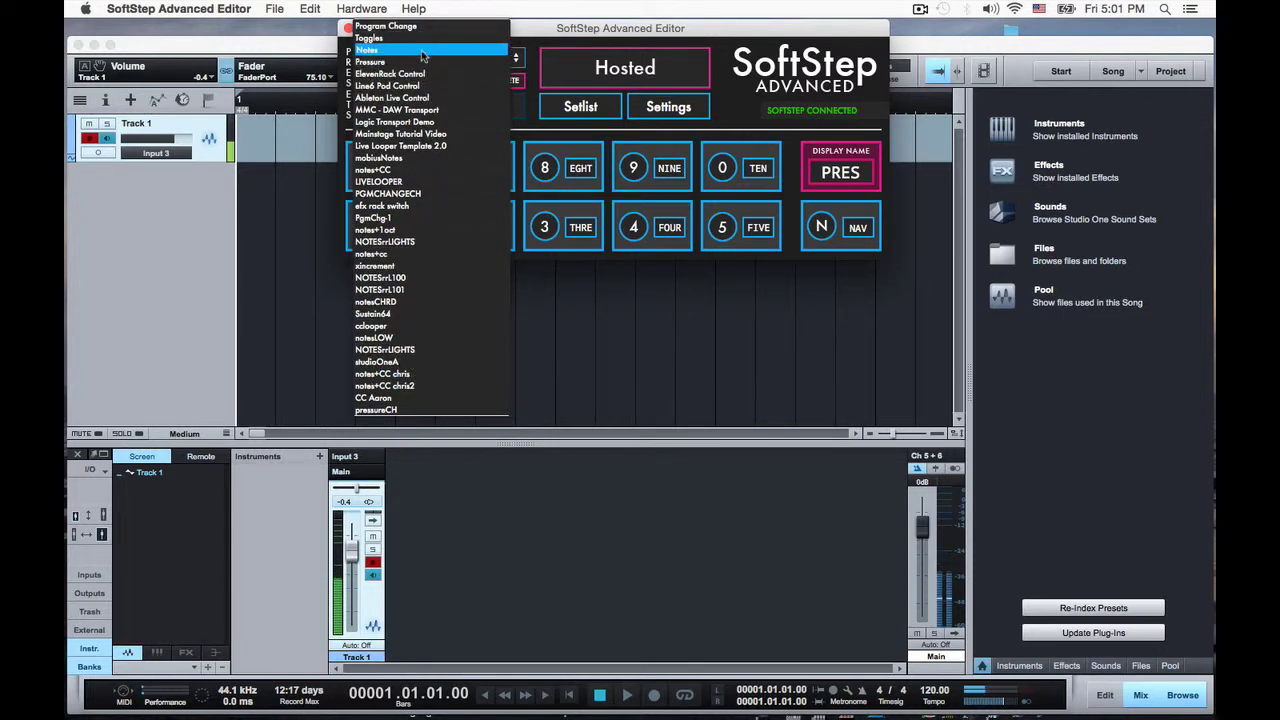
click(531, 114)
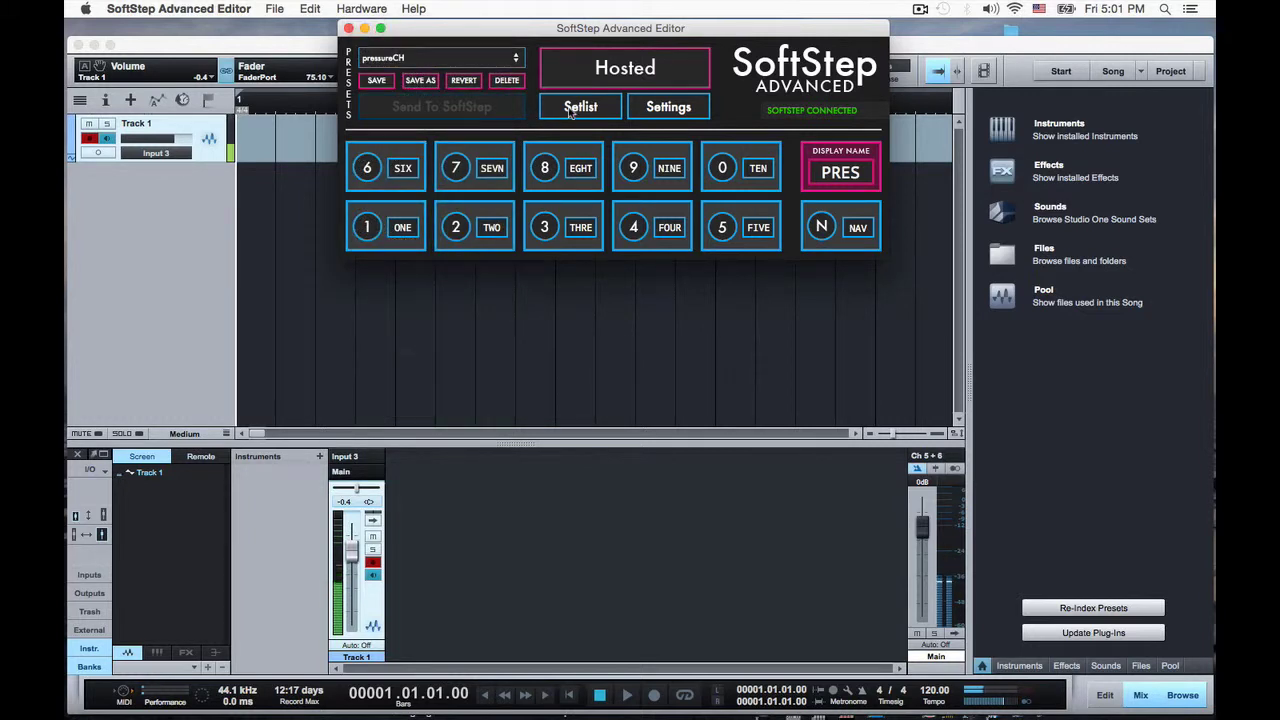
- Open the setlist and assign the Notes preset to slot 3
click(574, 108)
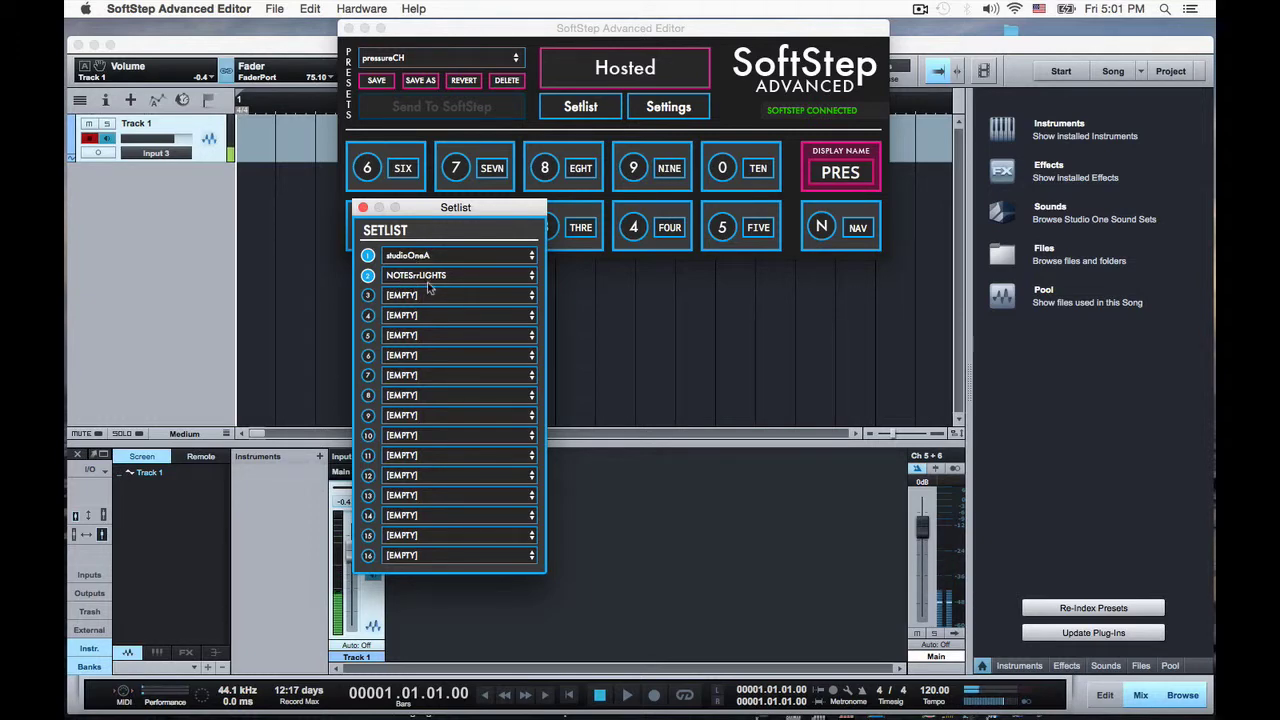
drag(457, 213, 464, 270)
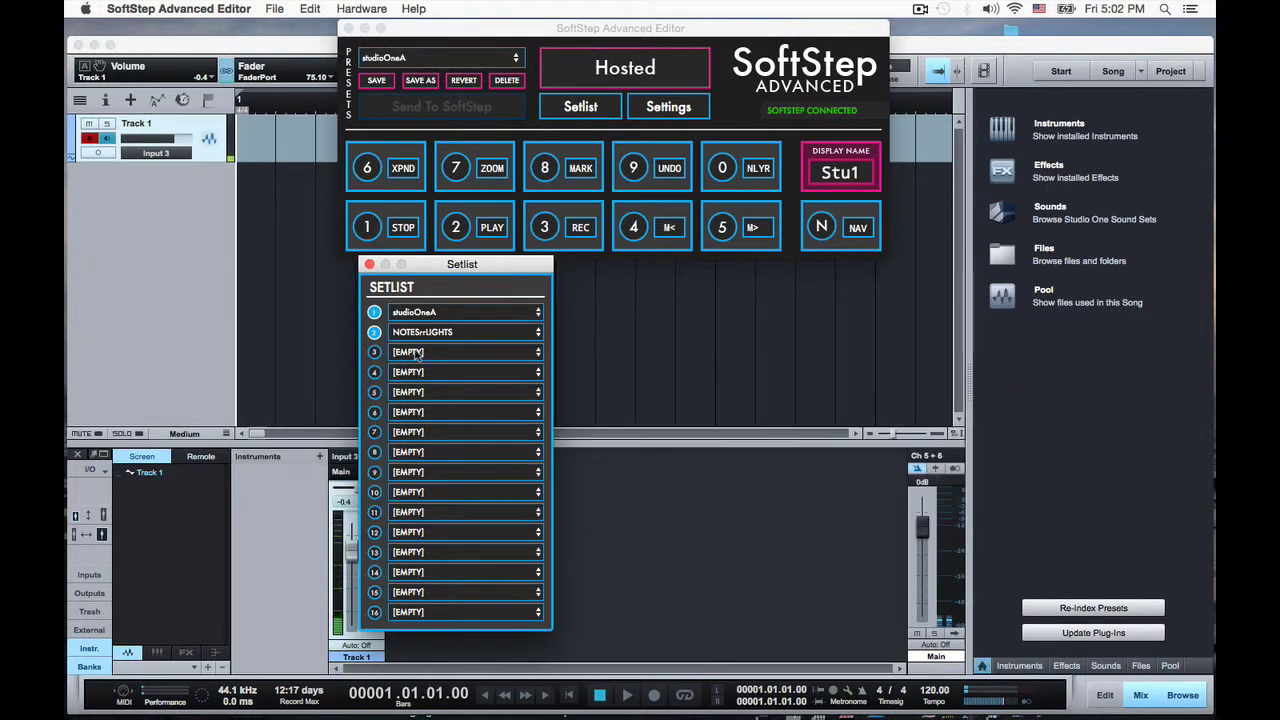
click(400, 356)
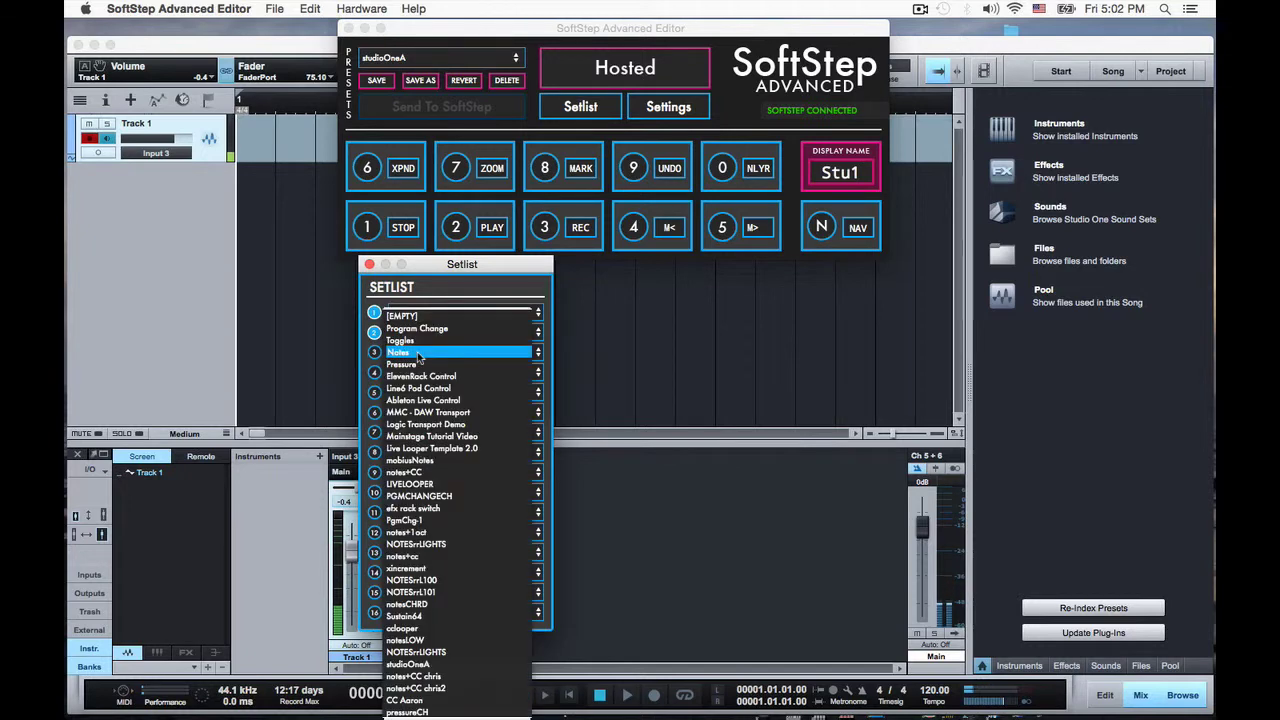
click(420, 355)
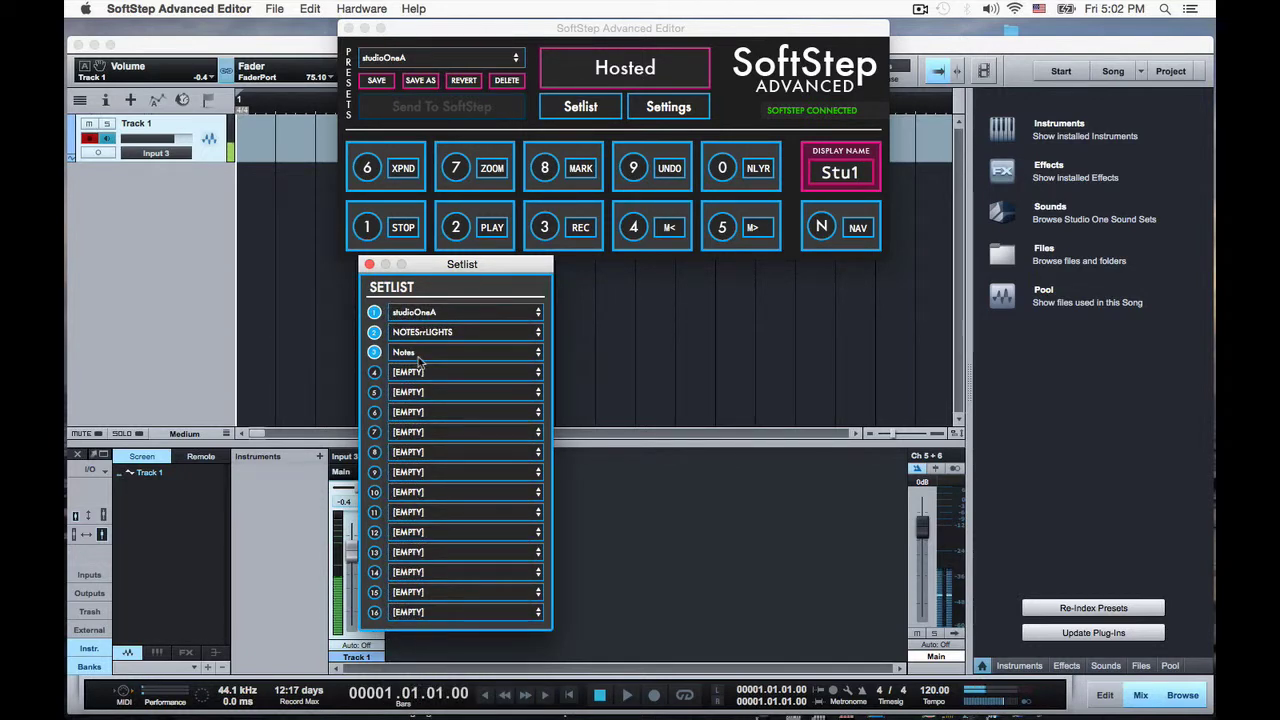
- Step through the setlist presets Notes and NOTESrrLIGHTS, return to studioOneA, and close the setlist
click(414, 57)
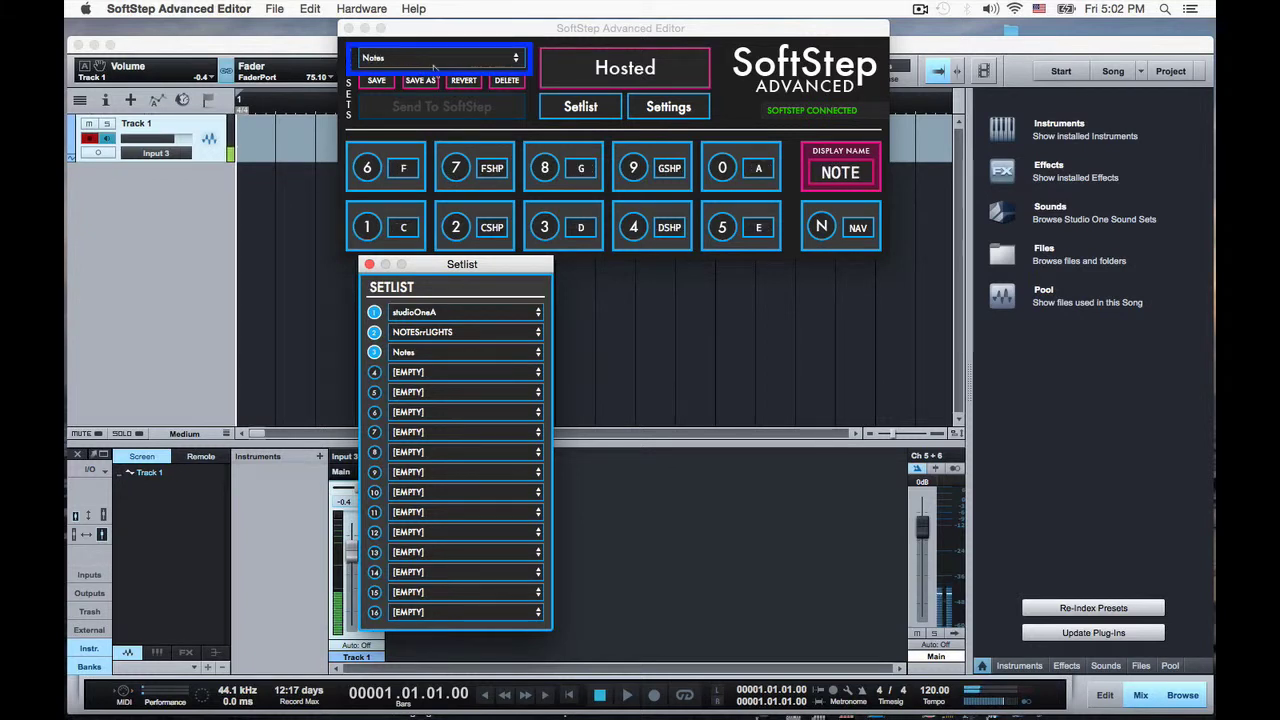
key(Down)
key(Down)
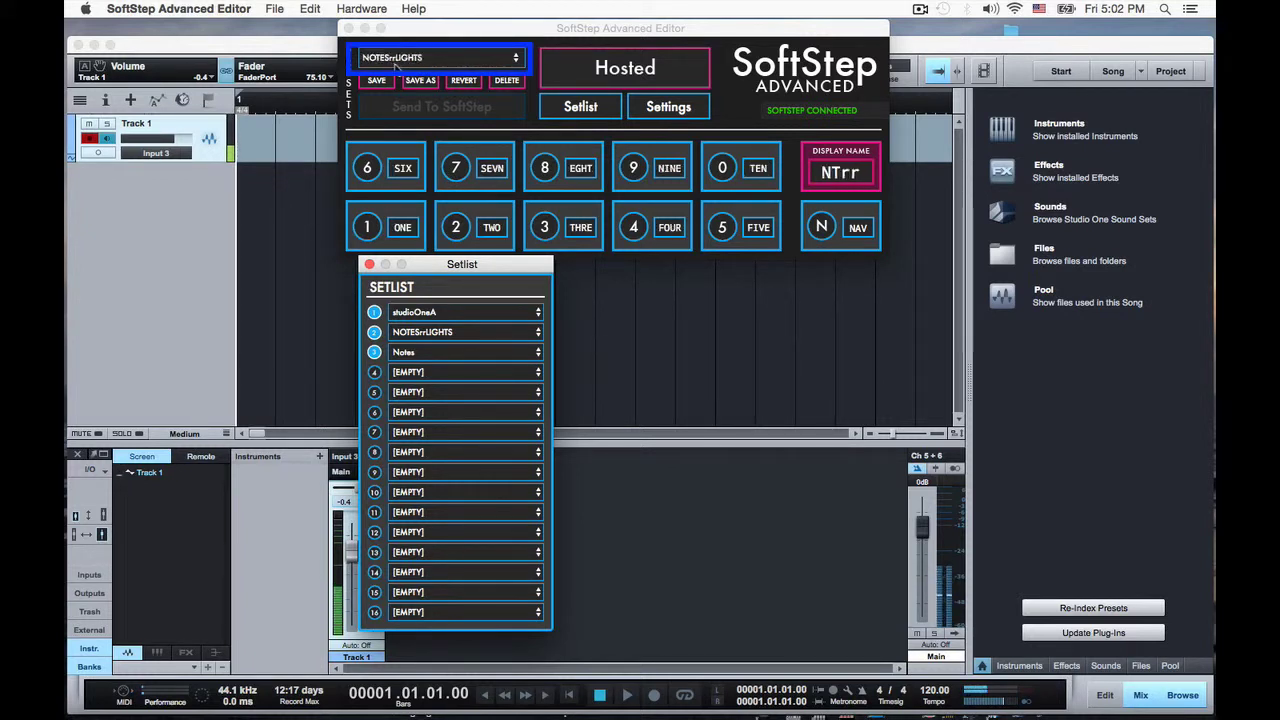
key(Down)
key(Down)
key(Down)
key(Down)
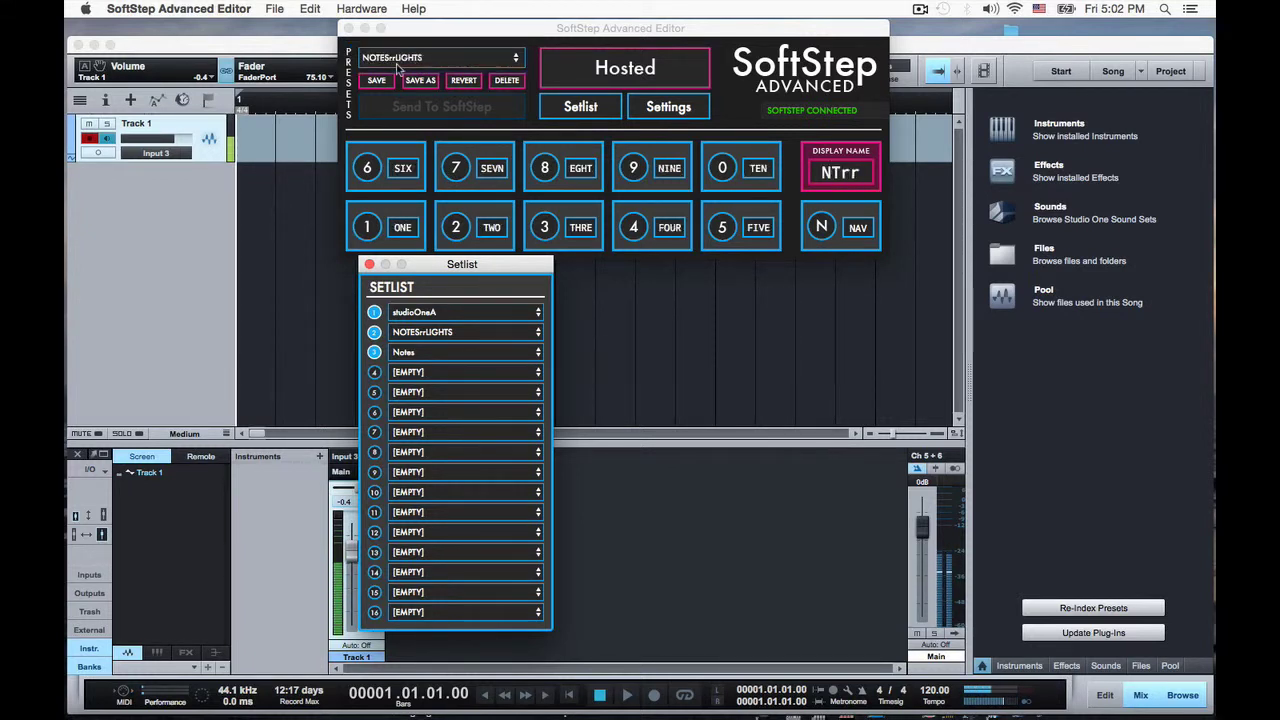
key(Down)
key(Down)
key(Down)
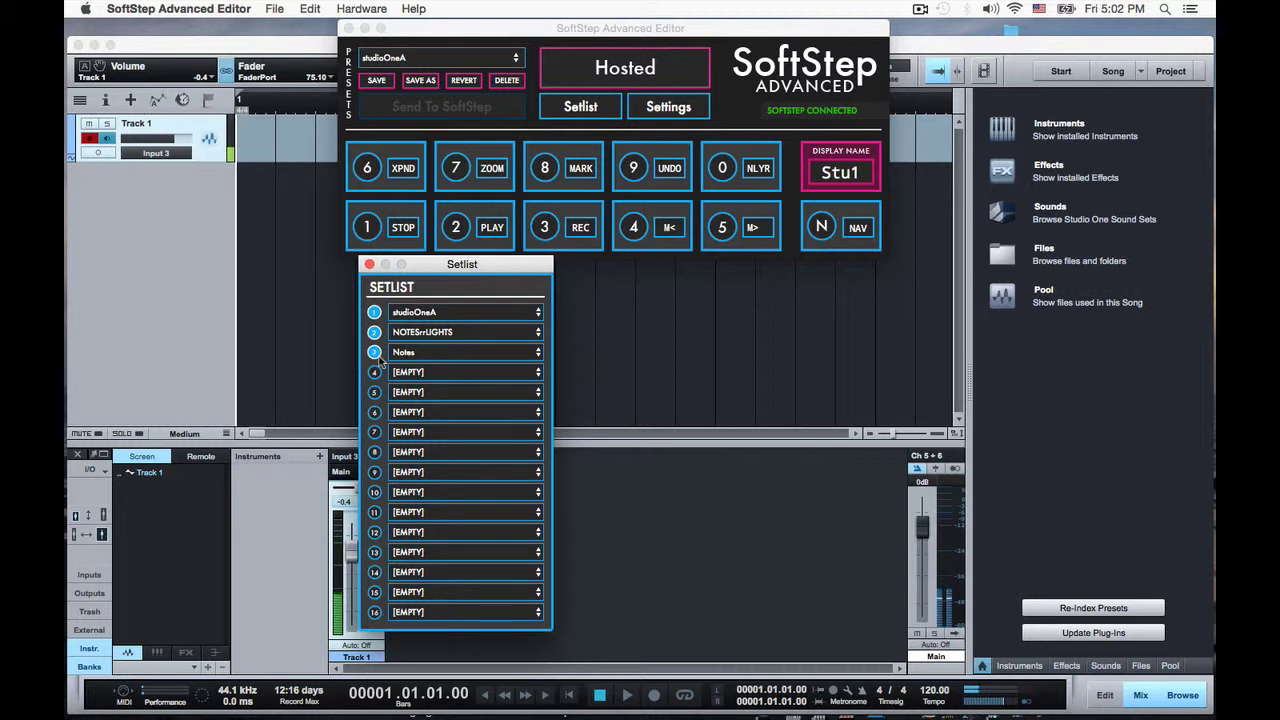
click(369, 264)
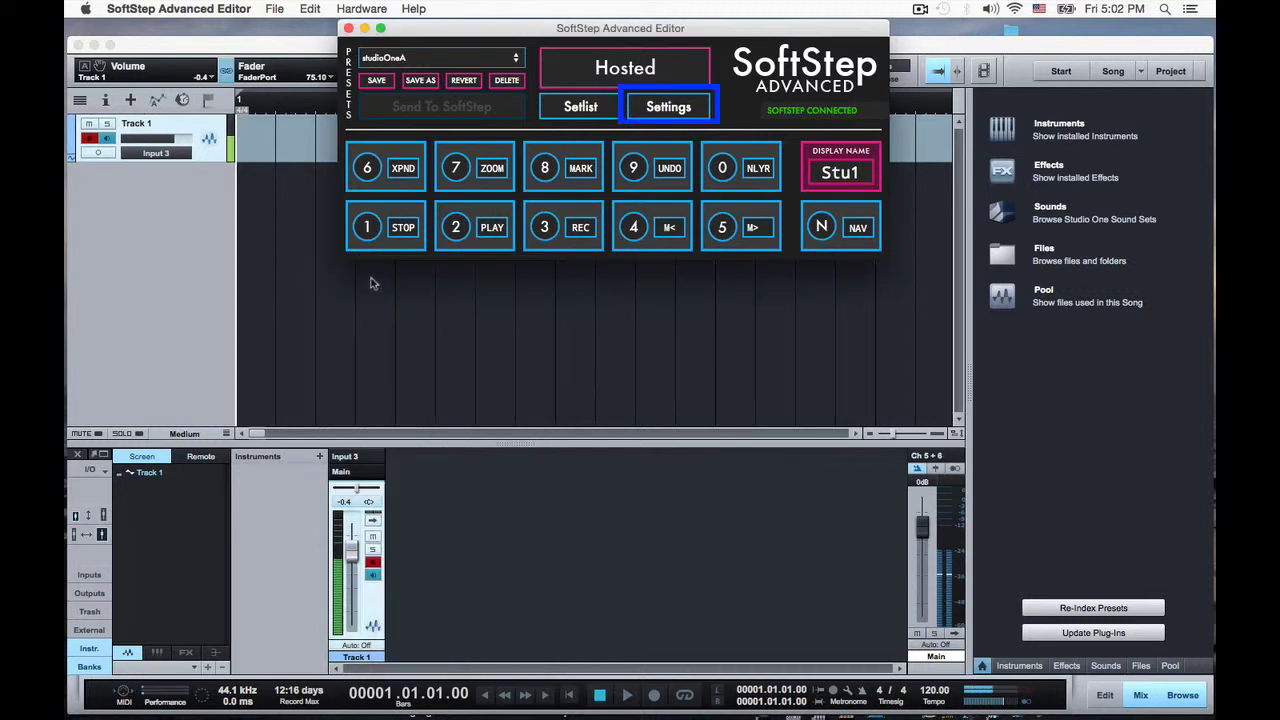
- Review the Global, Keys and Pedal settings, including key thresholds and pedal calibration, and close the settings
click(655, 108)
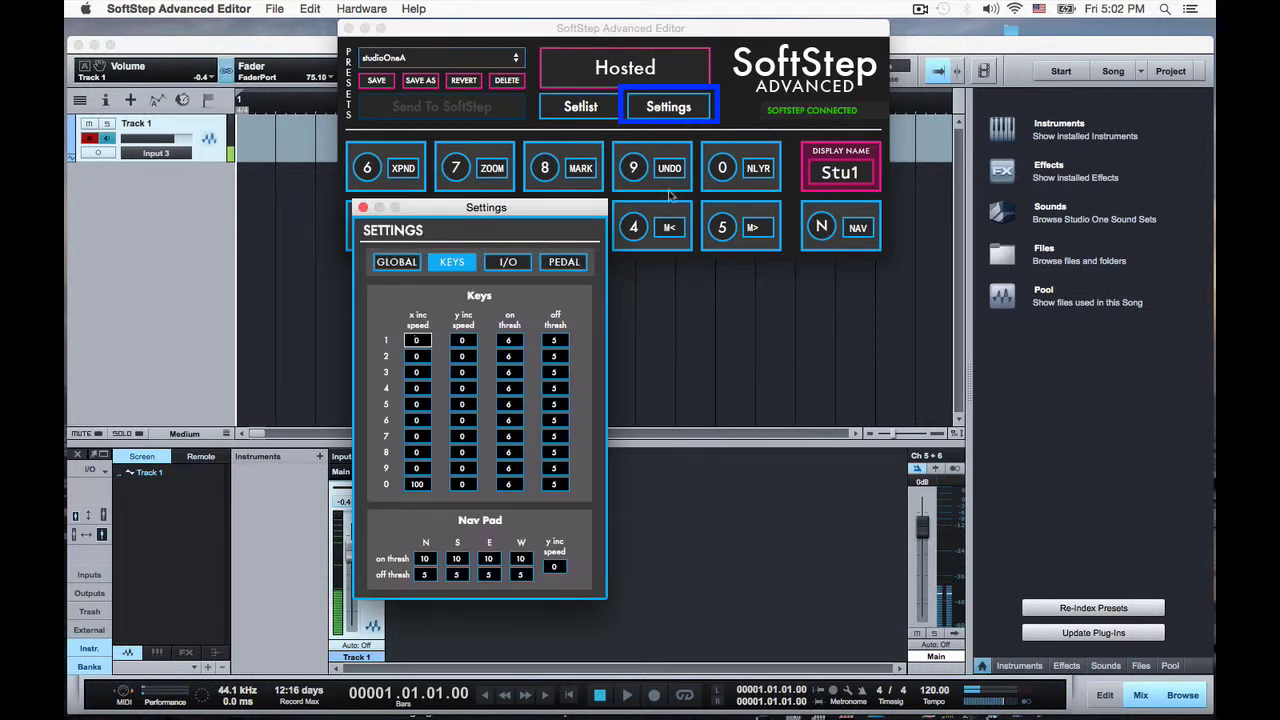
click(410, 263)
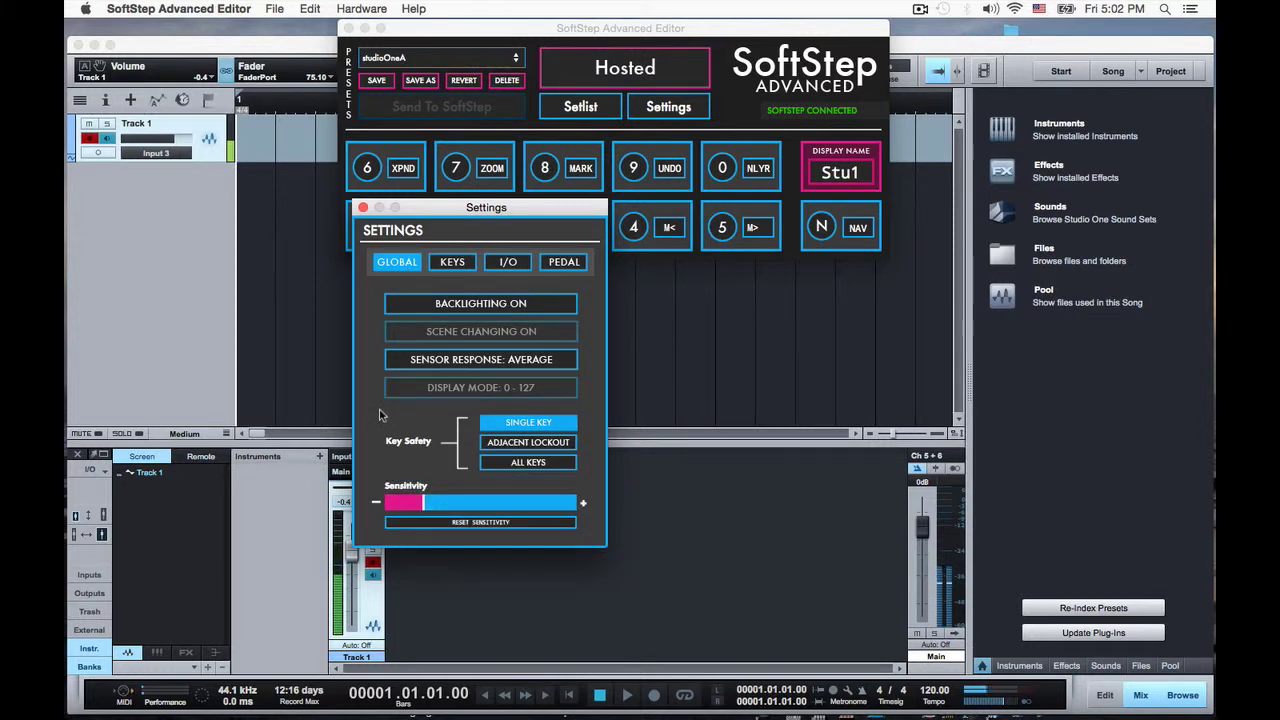
click(456, 264)
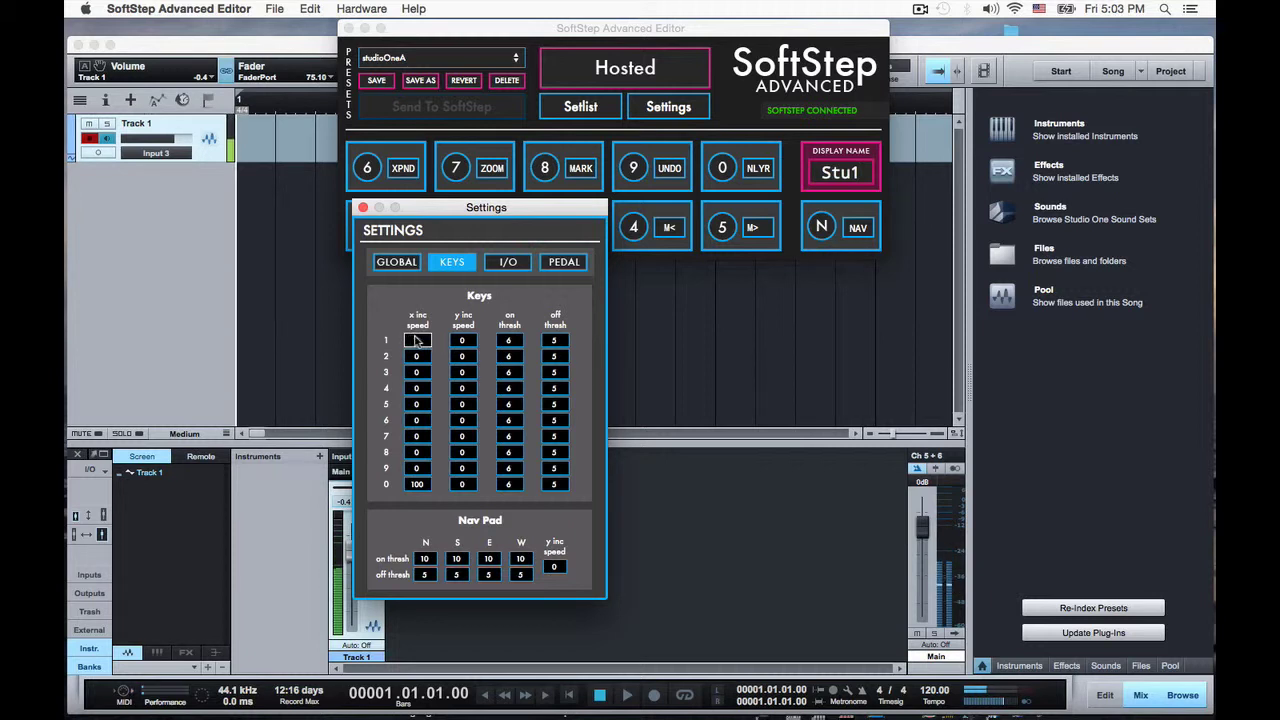
text(6)
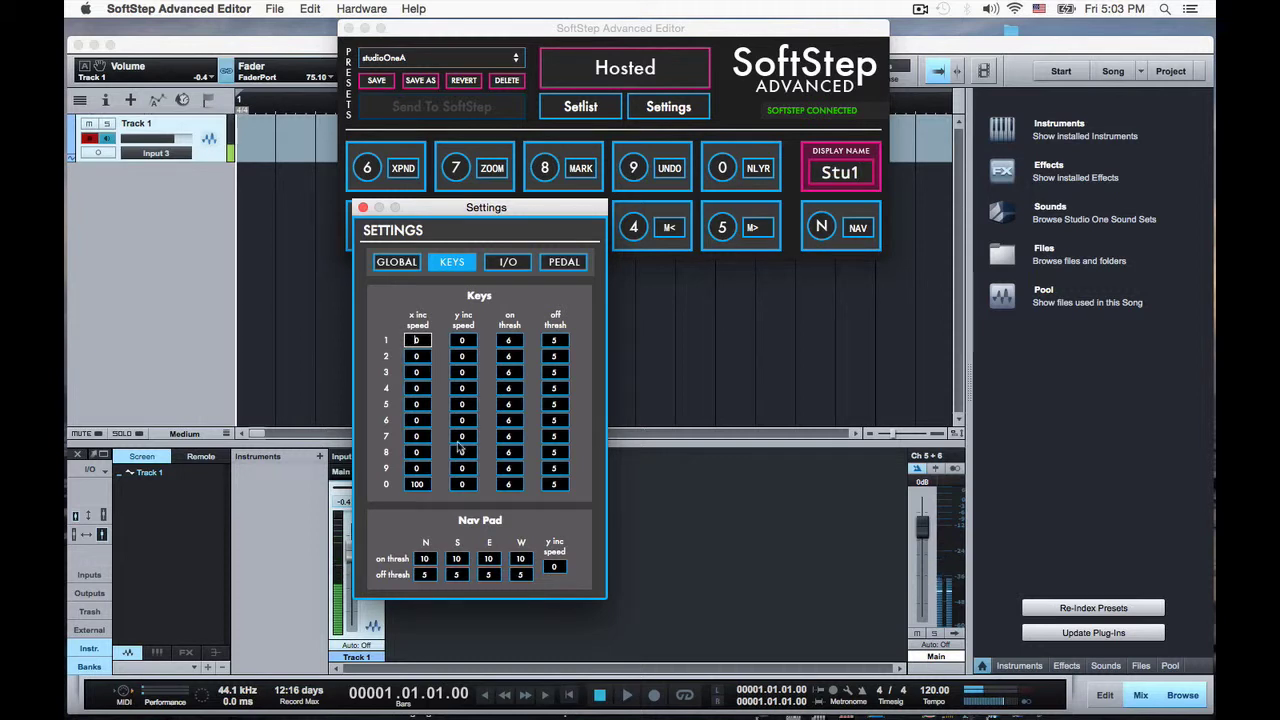
text(6)
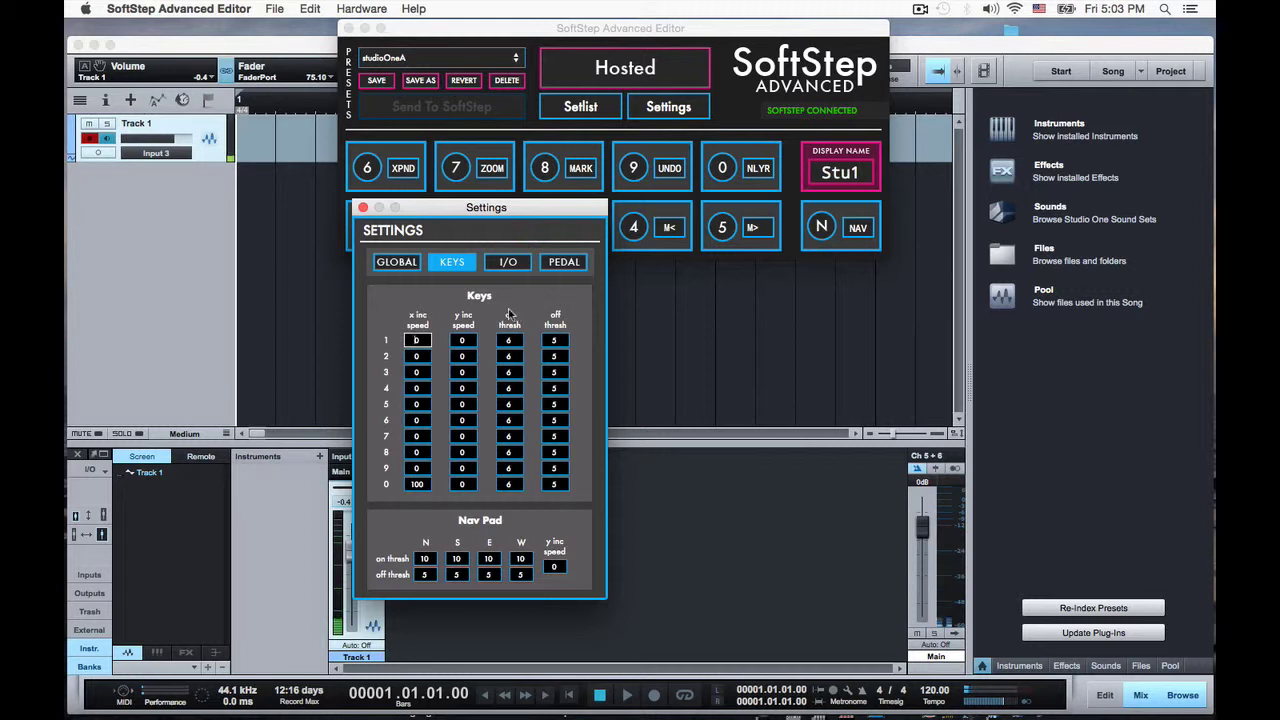
click(563, 263)
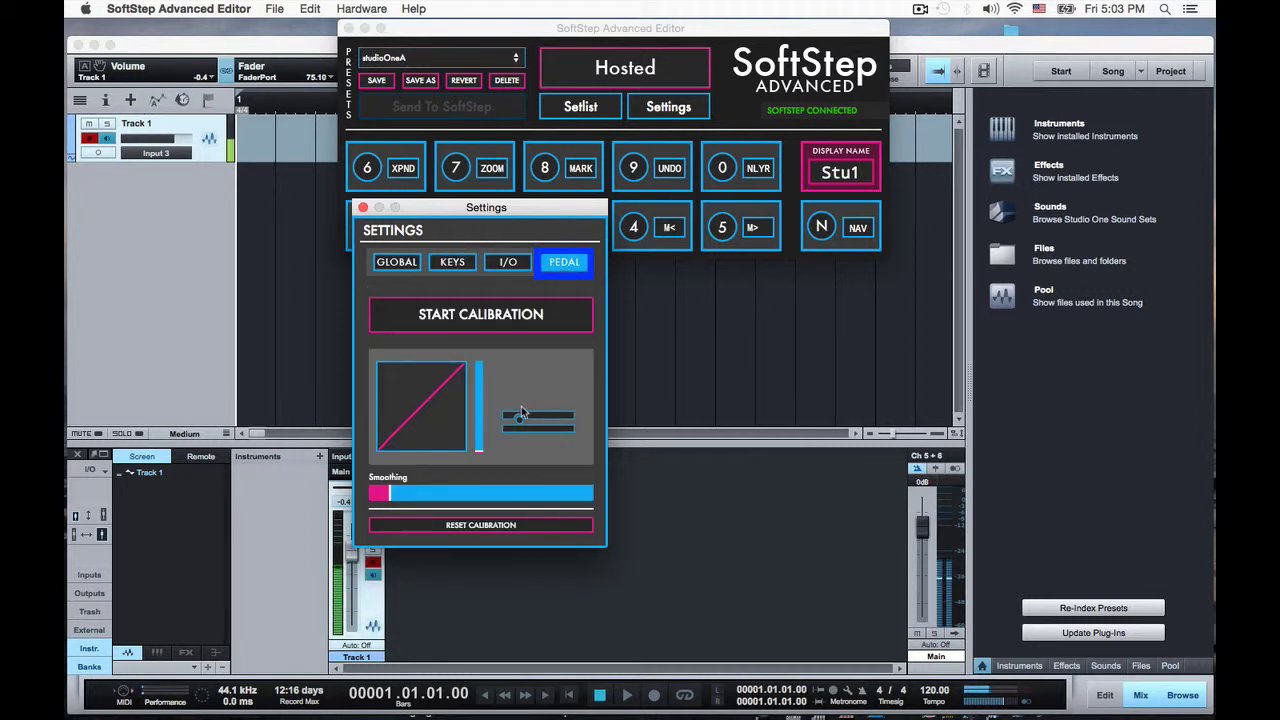
click(363, 207)
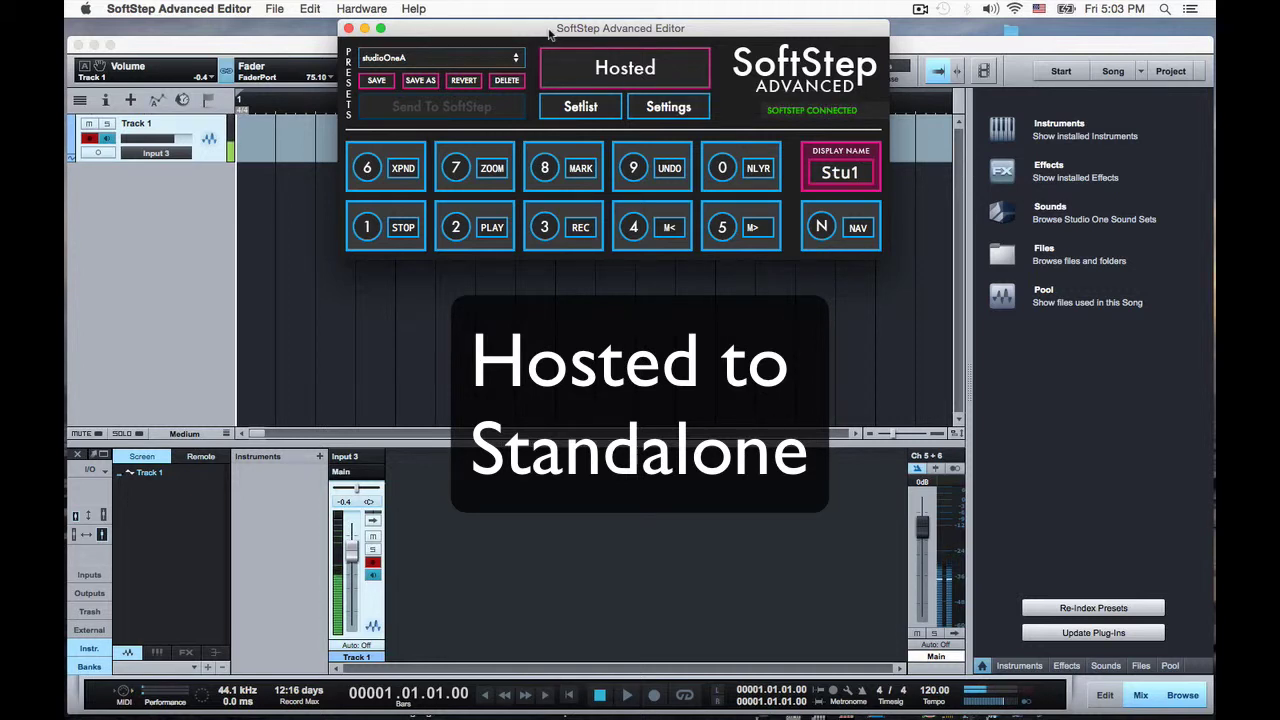
- Inspect the modulation lines of key 1 in the studioOneA preset and close its modulation window
drag(507, 28, 494, 31)
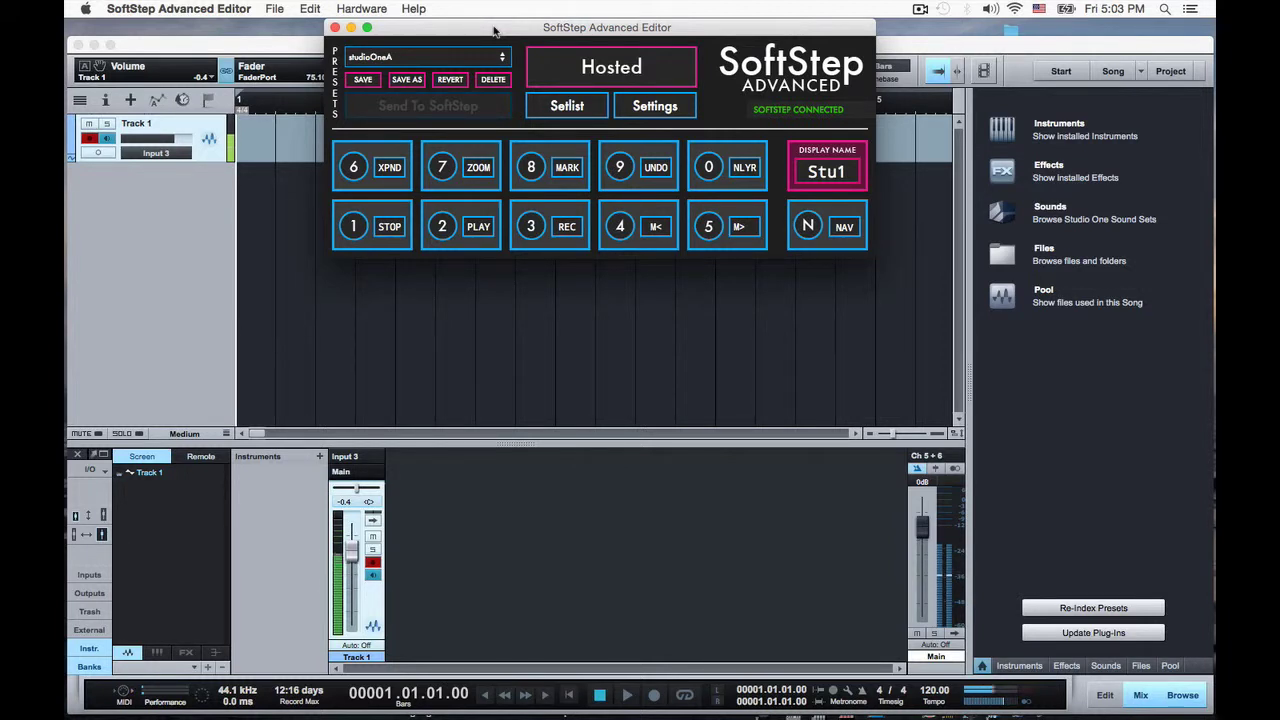
drag(493, 31, 488, 34)
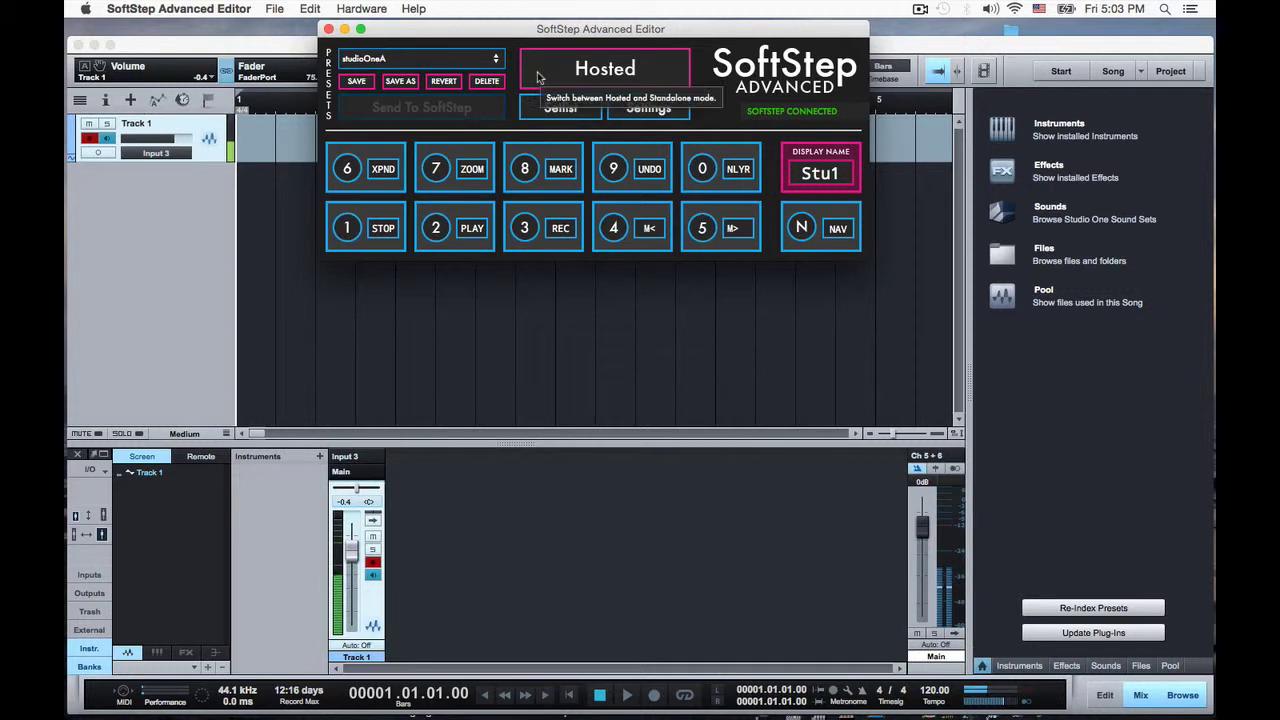
click(350, 230)
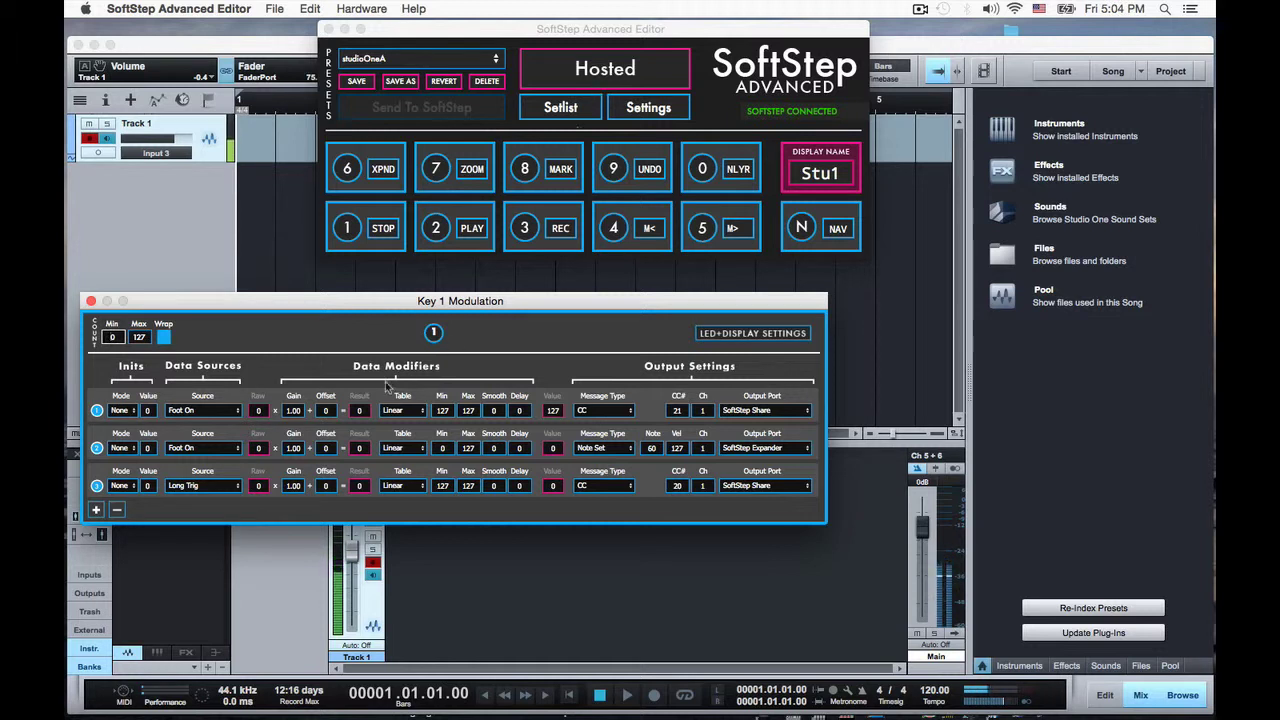
click(91, 301)
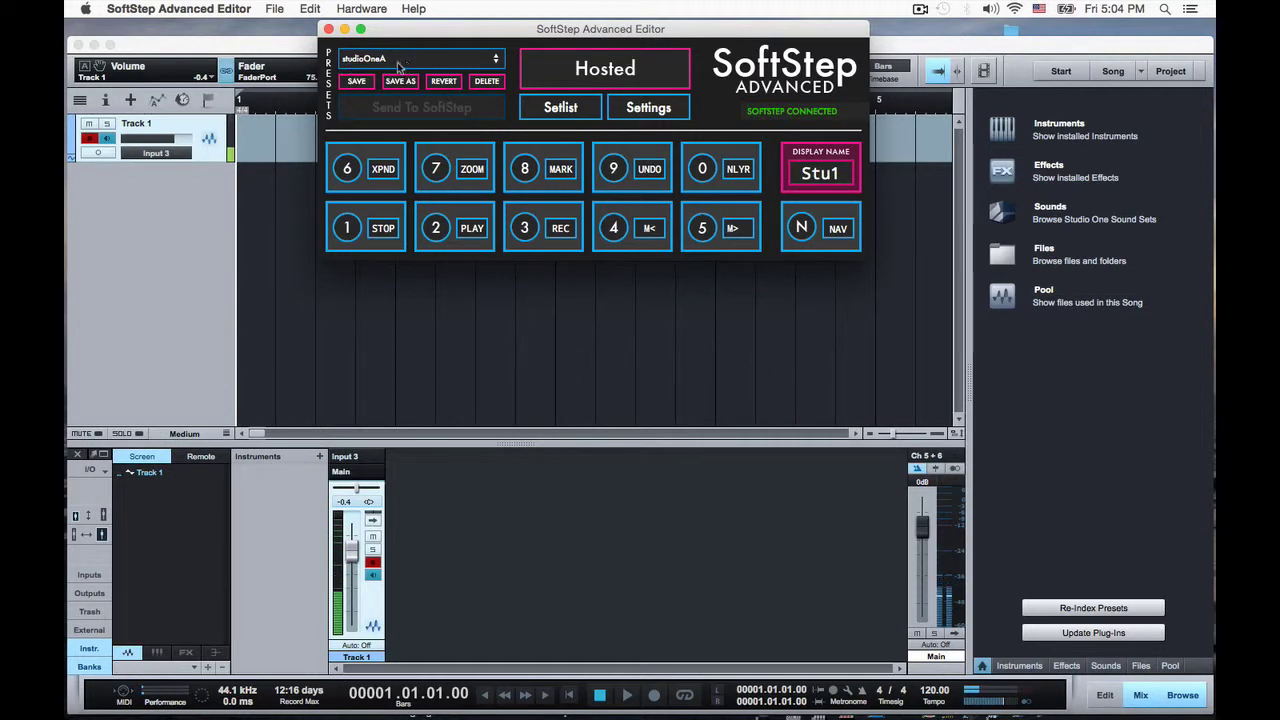
- Export the studioOneA preset to the Desktop as studioOneA
drag(409, 32, 168, 34)
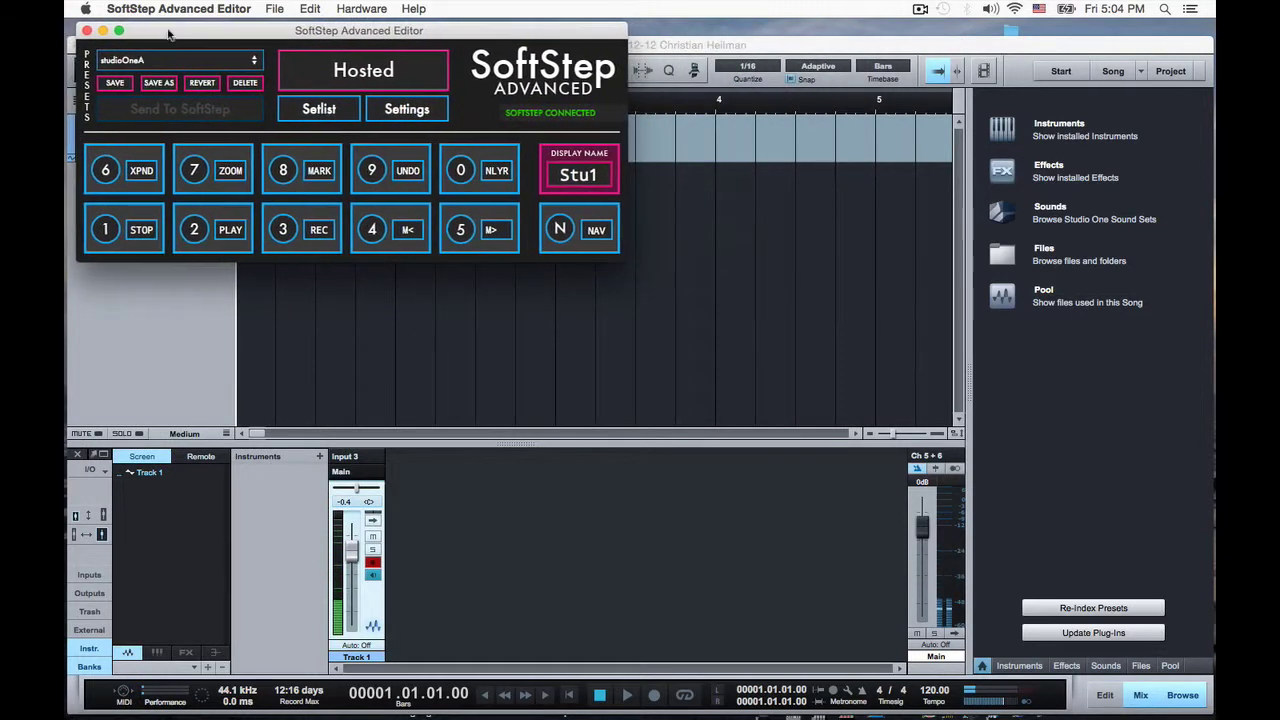
click(273, 9)
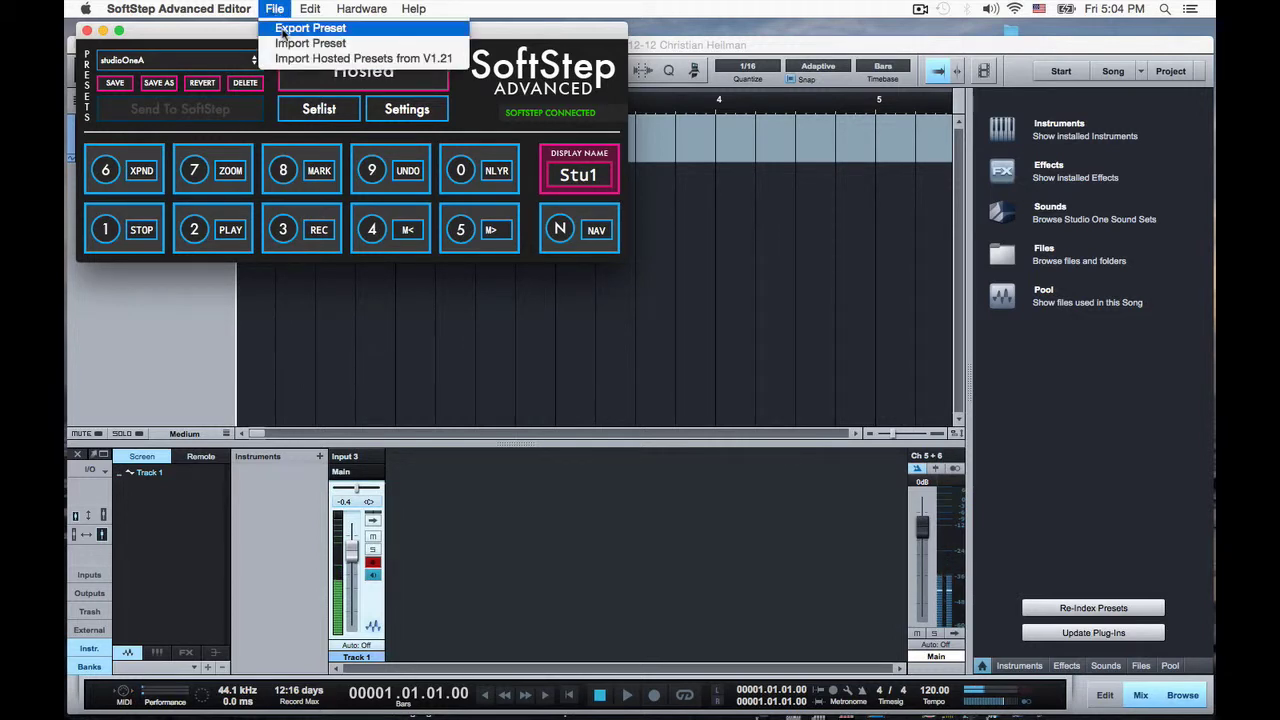
click(283, 30)
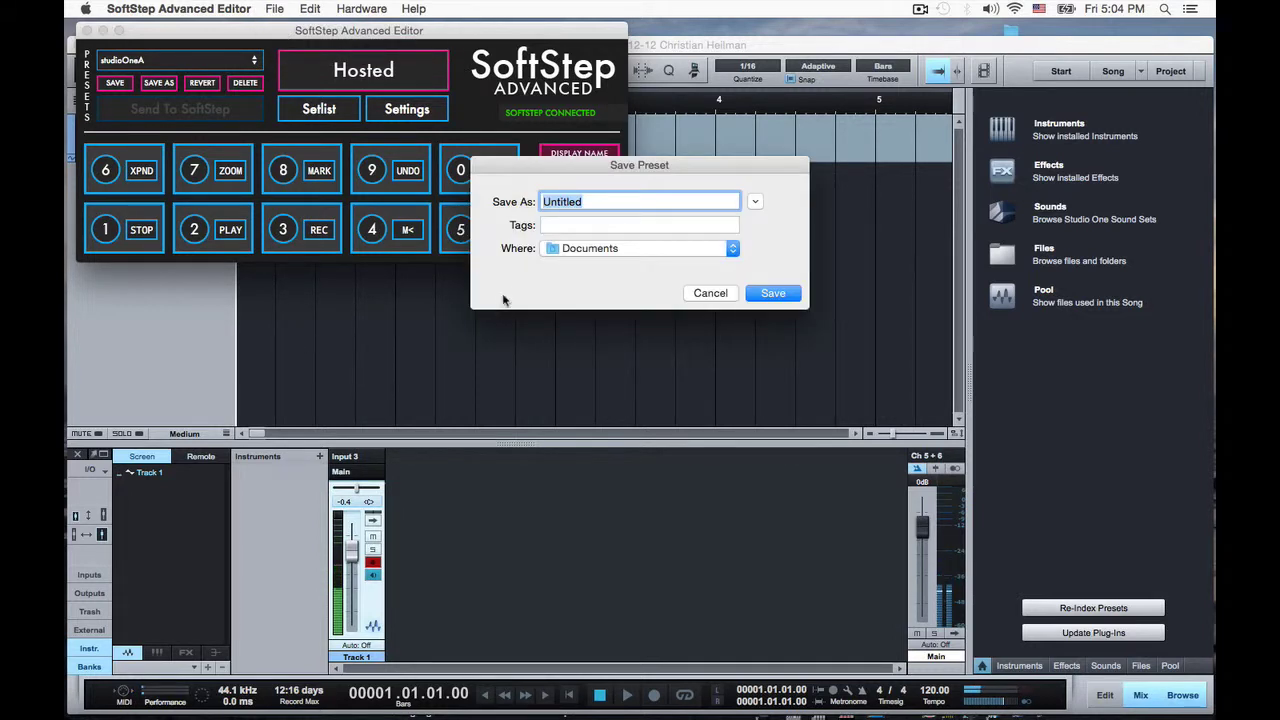
click(575, 250)
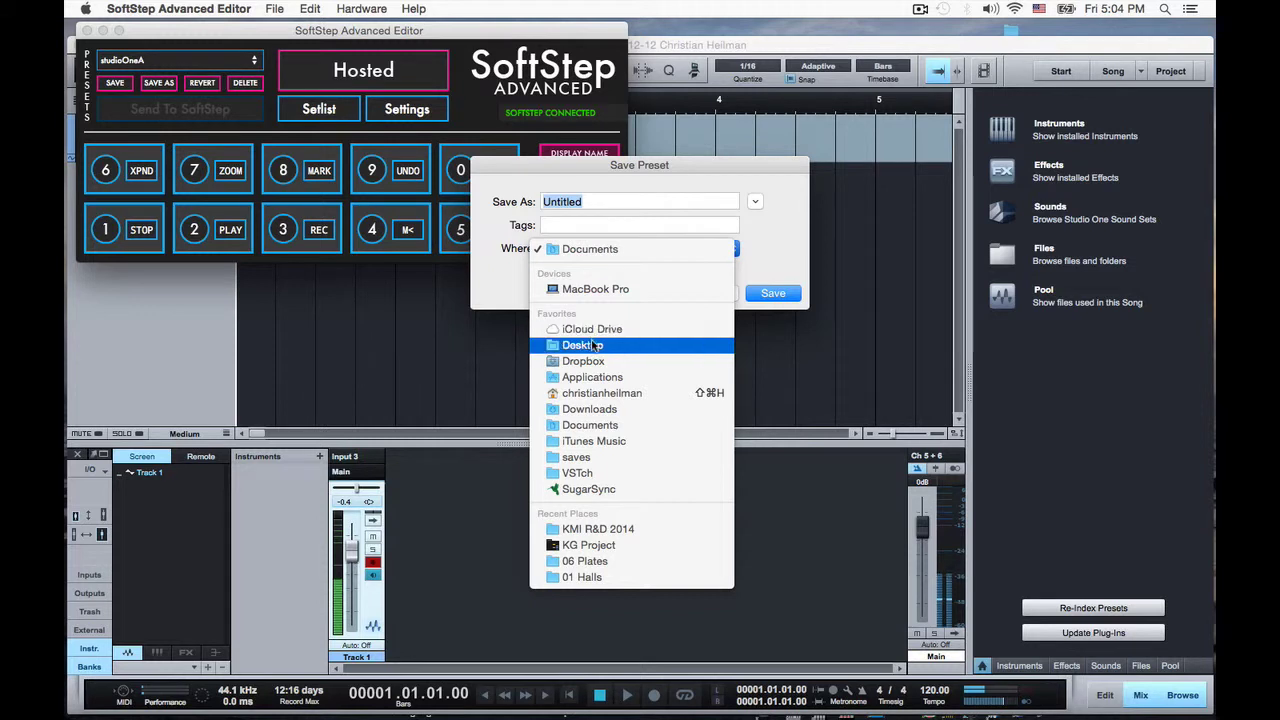
click(585, 344)
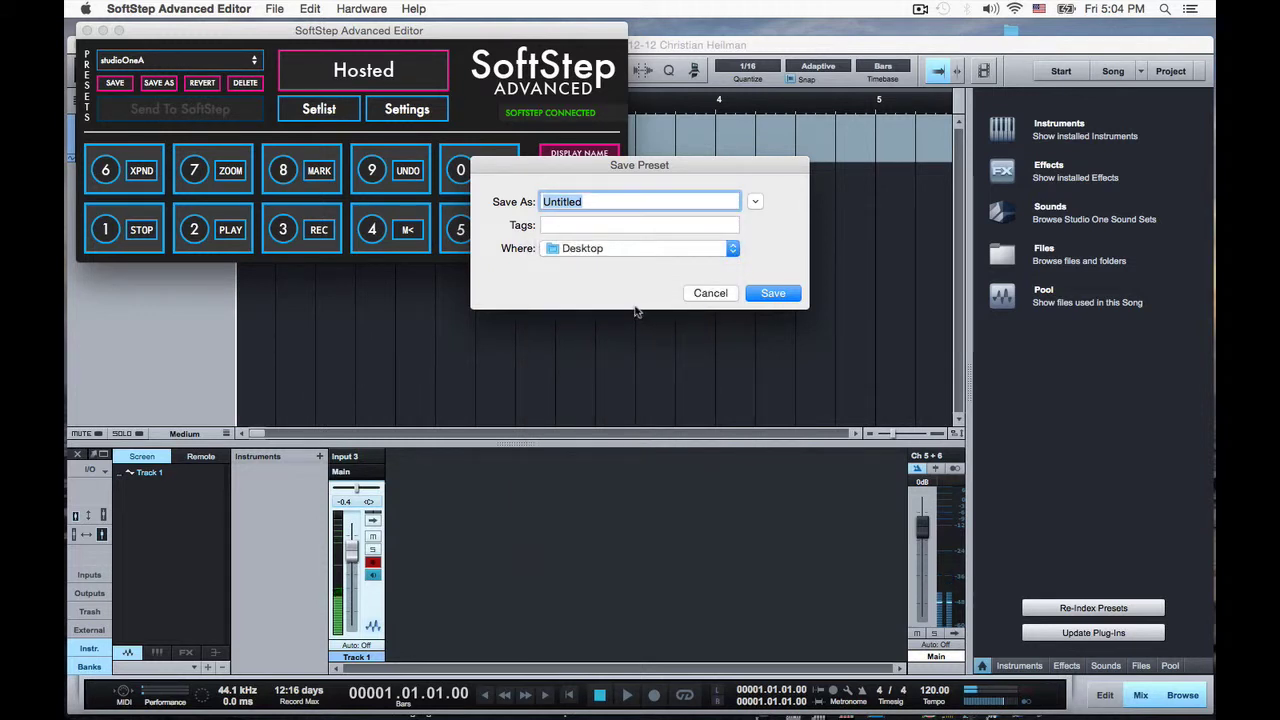
text(studioOneA)
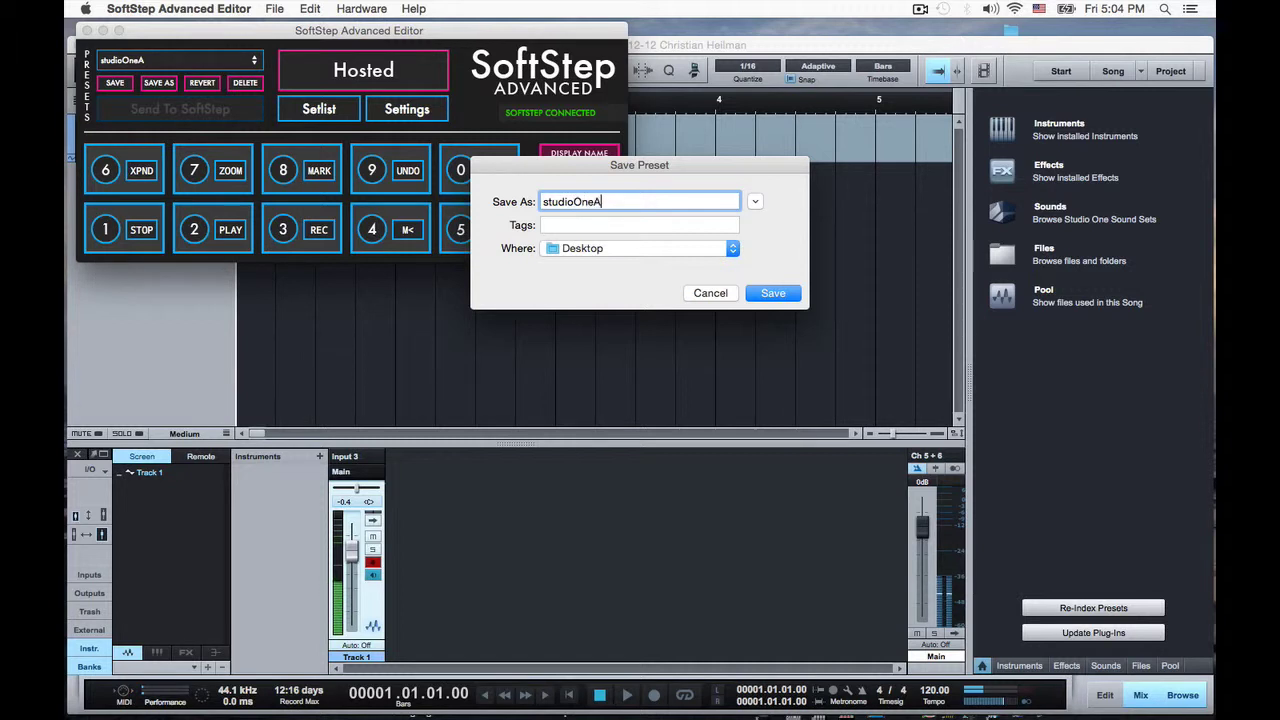
click(770, 296)
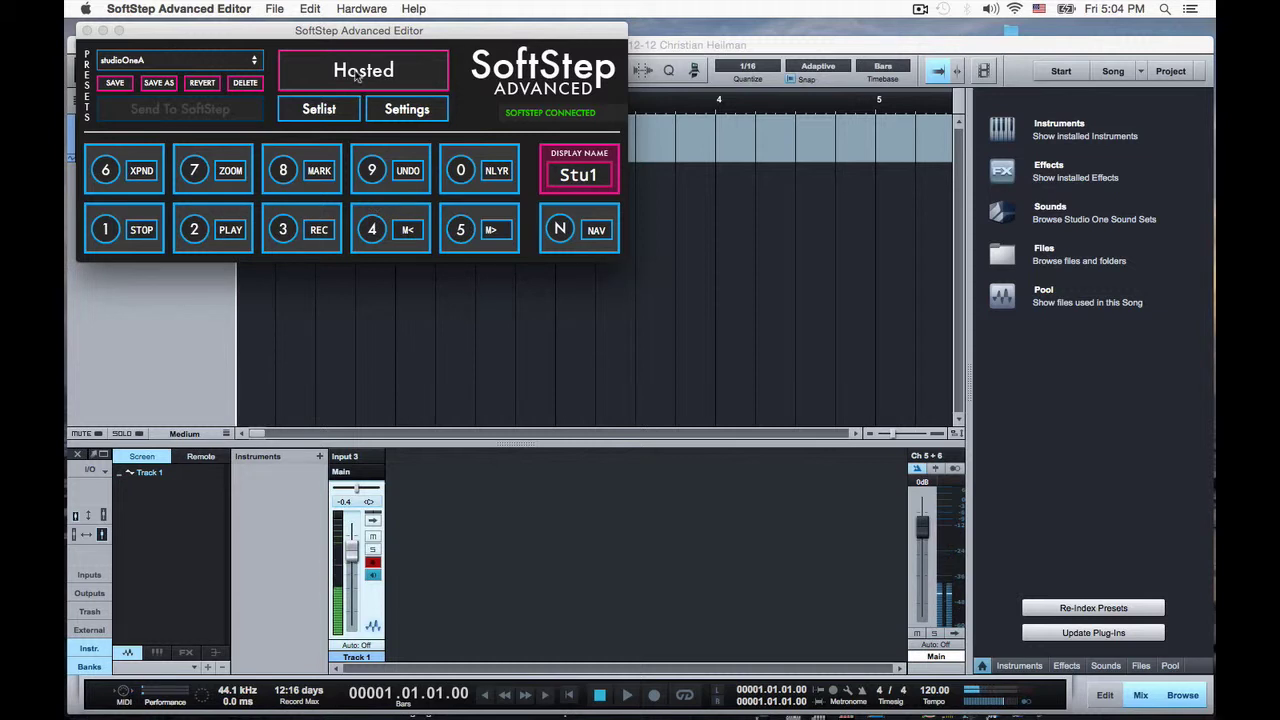
- Switch the editor from Hosted to Standalone mode
click(404, 82)
click(404, 82)
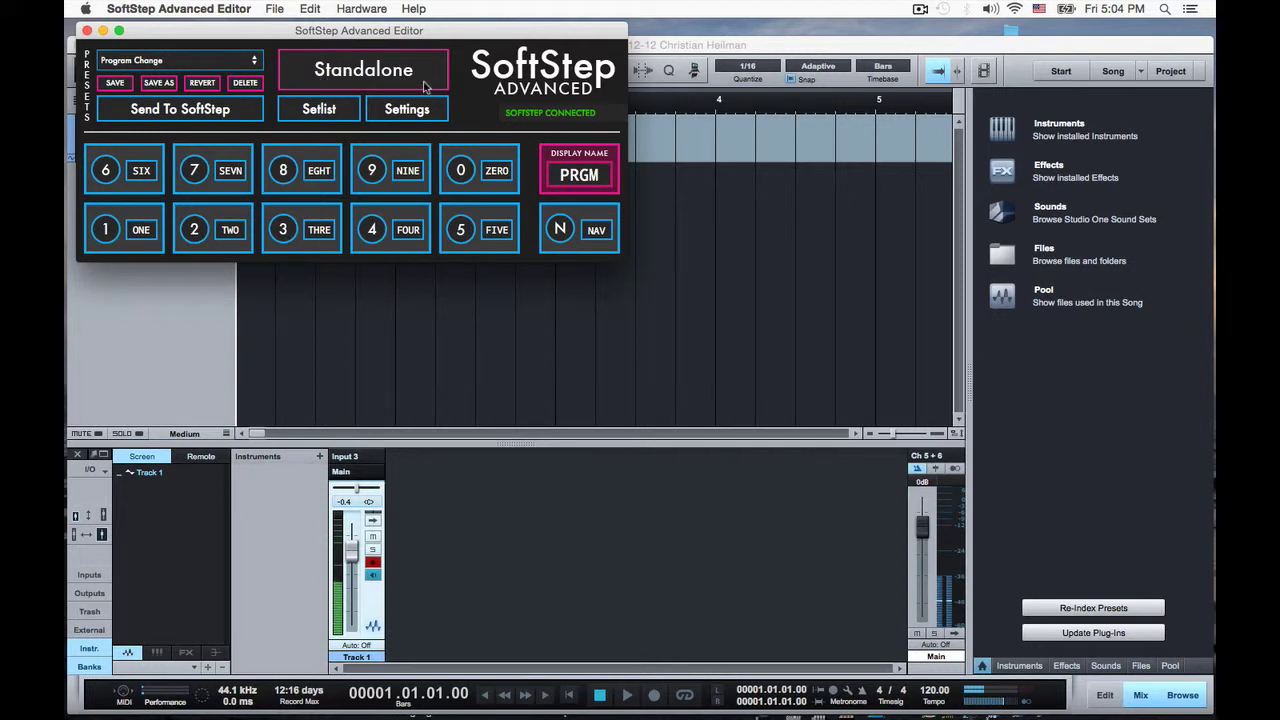
- Import the studioOneA.softsteppreset file from the Desktop into the Standalone presets
click(276, 10)
click(278, 44)
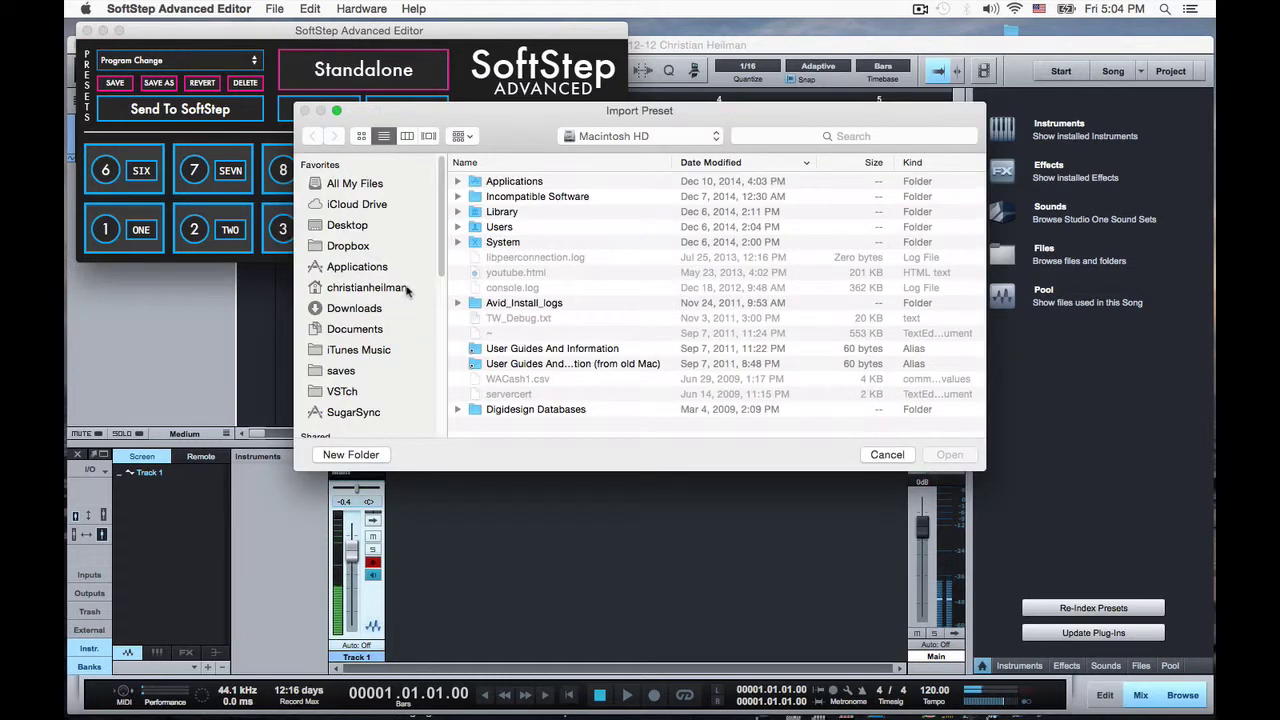
click(340, 226)
click(510, 184)
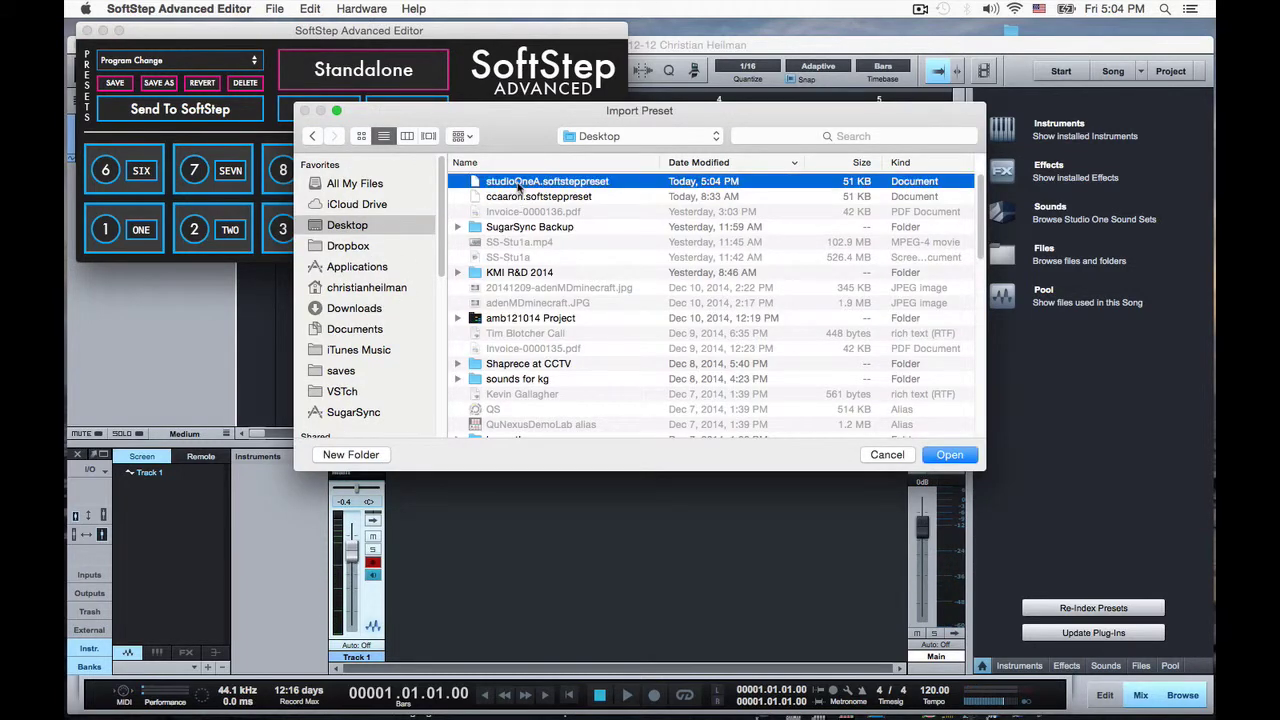
click(949, 456)
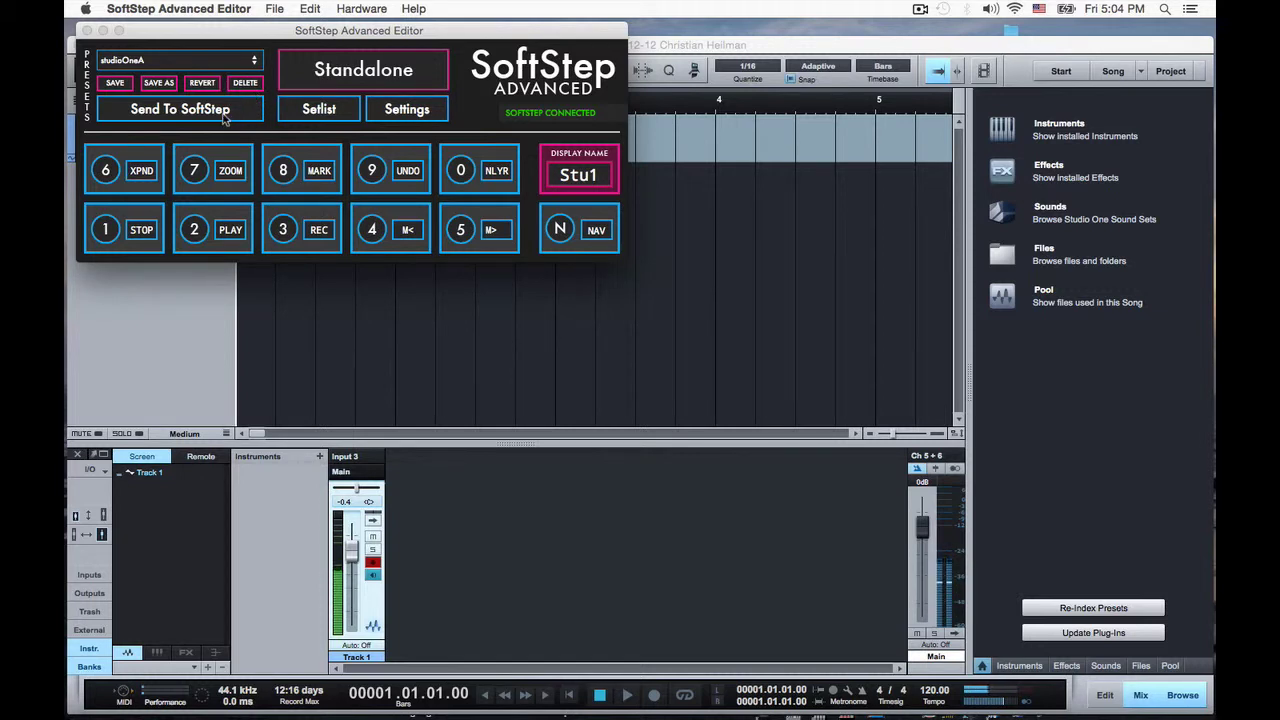
- Assign studioOneA to slot 1 of the setlist, send it to the SoftStep and close the setlist
click(313, 112)
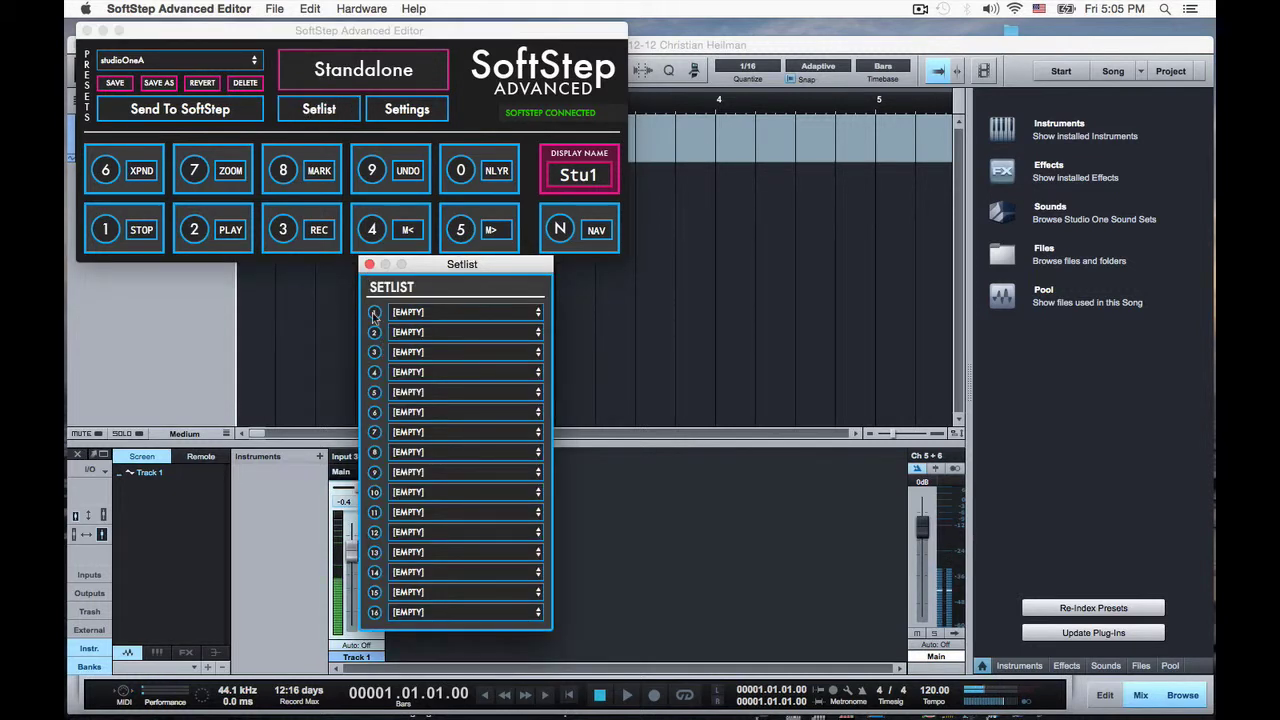
click(410, 314)
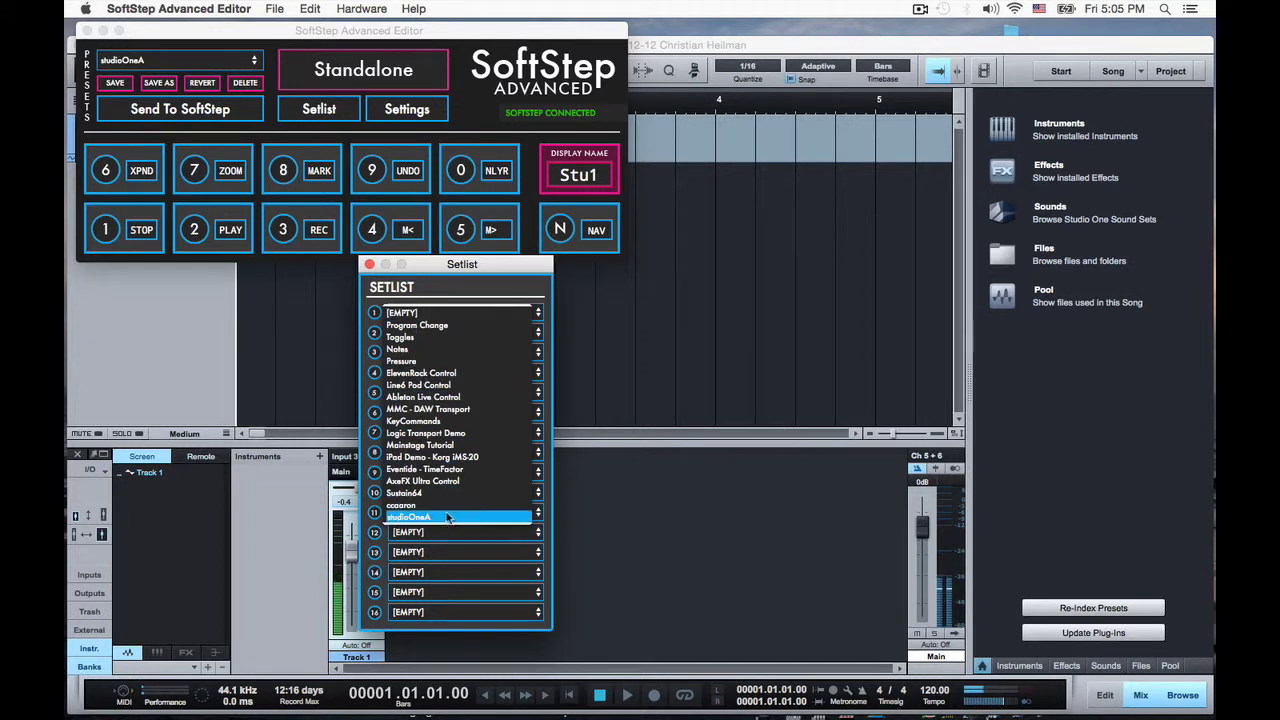
click(447, 519)
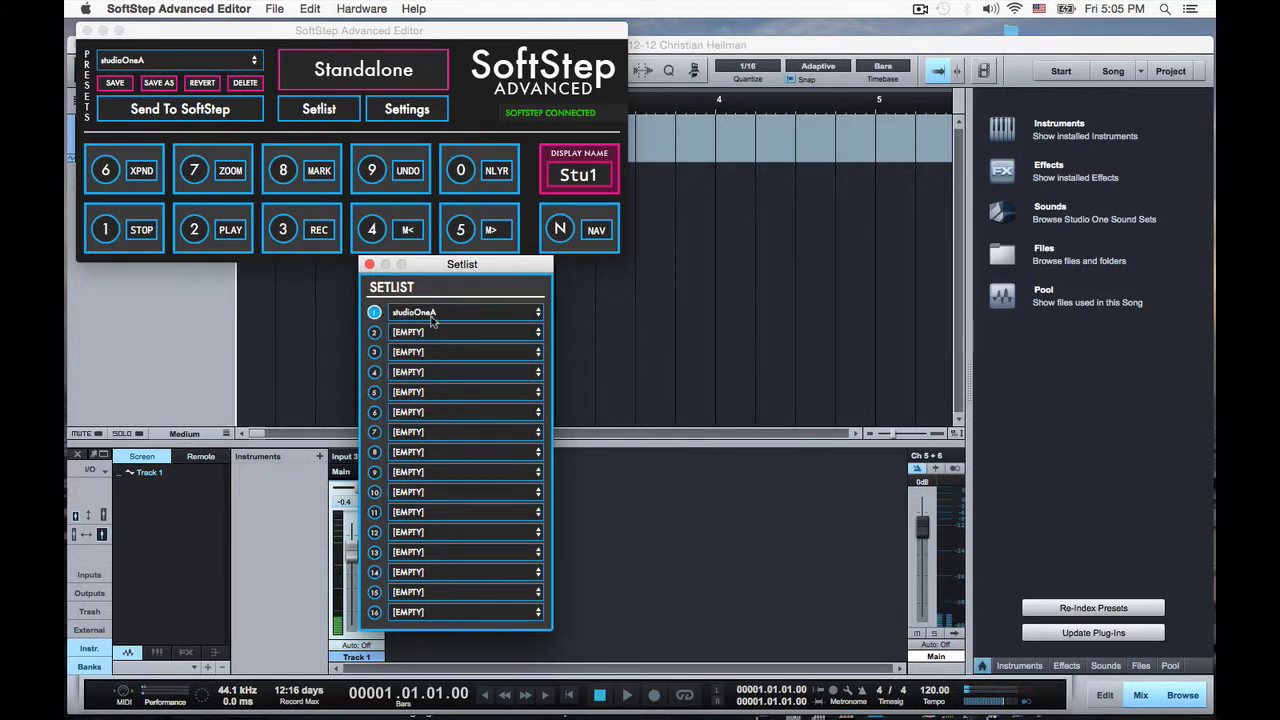
click(174, 111)
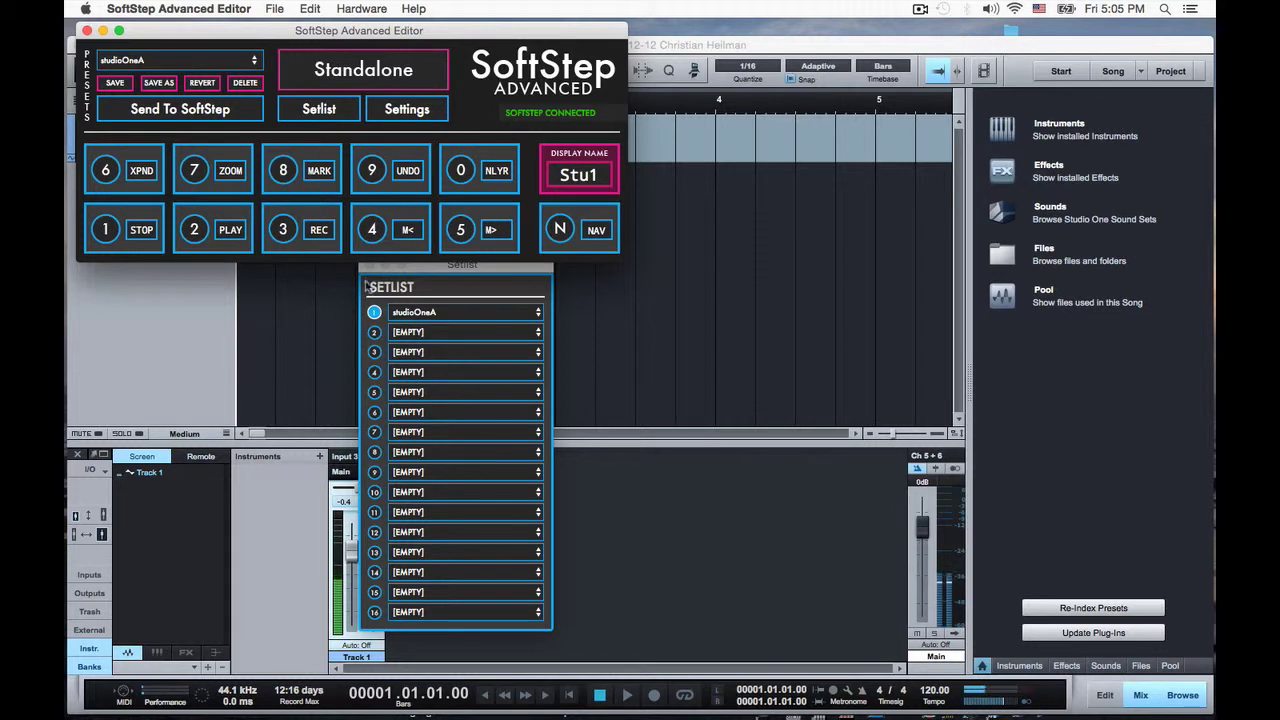
click(436, 277)
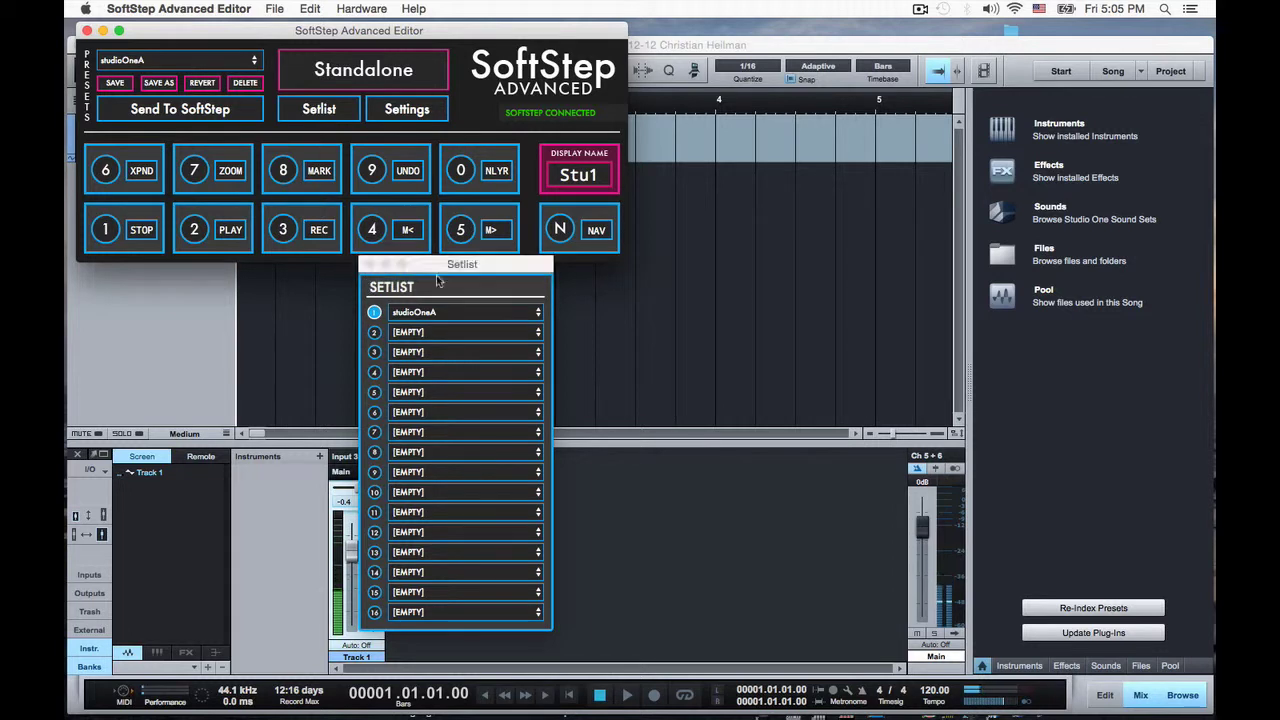
click(369, 265)
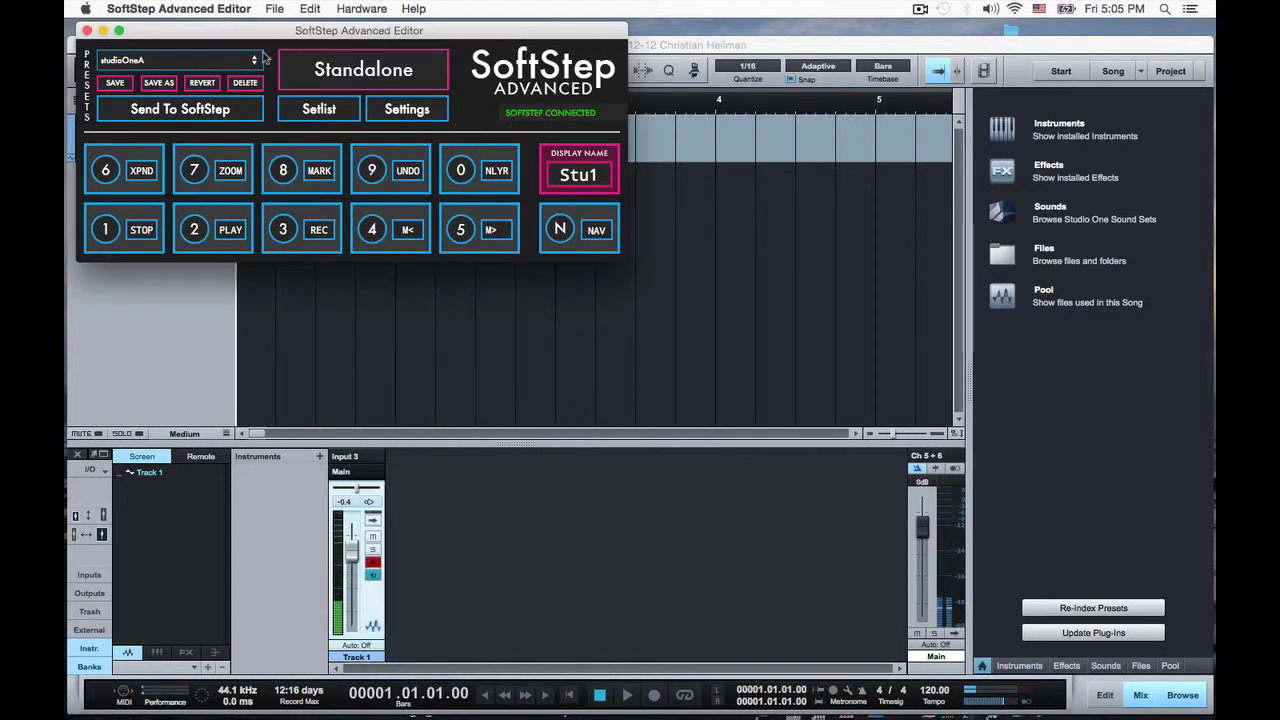
- Quit the SoftStep Advanced Editor and switch to Studio One
click(168, 10)
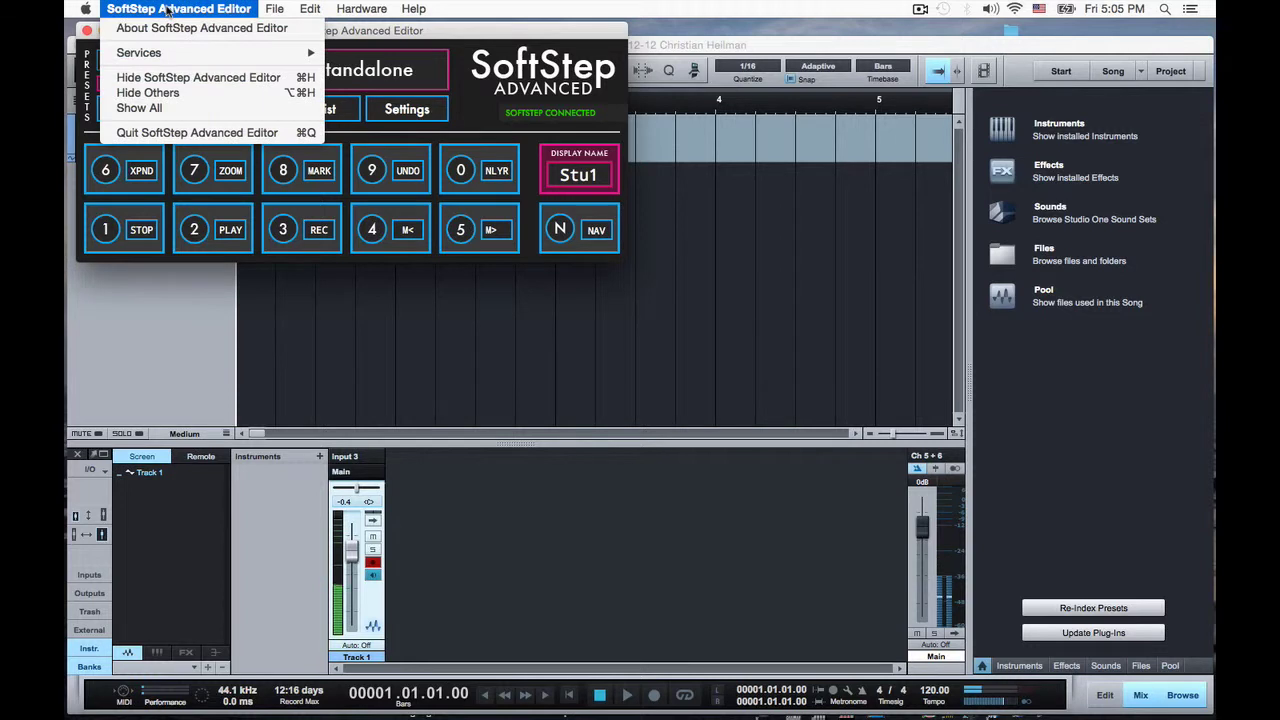
click(216, 134)
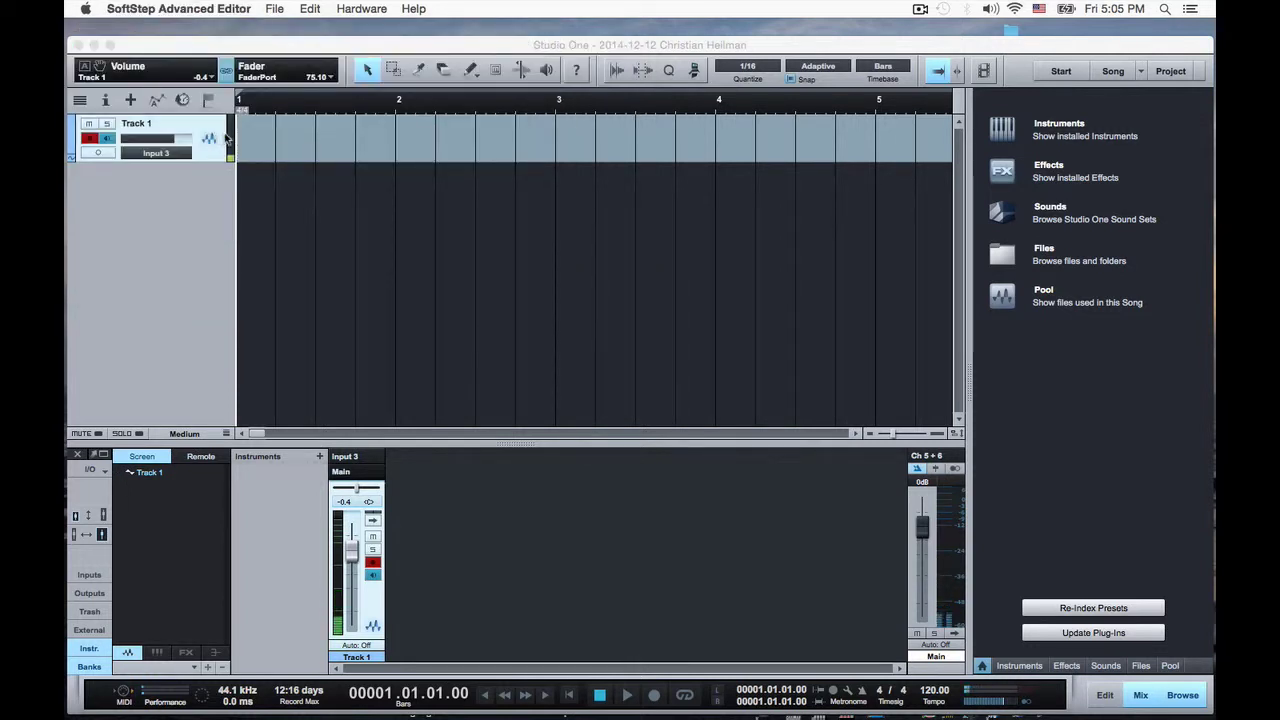
drag(205, 47, 202, 40)
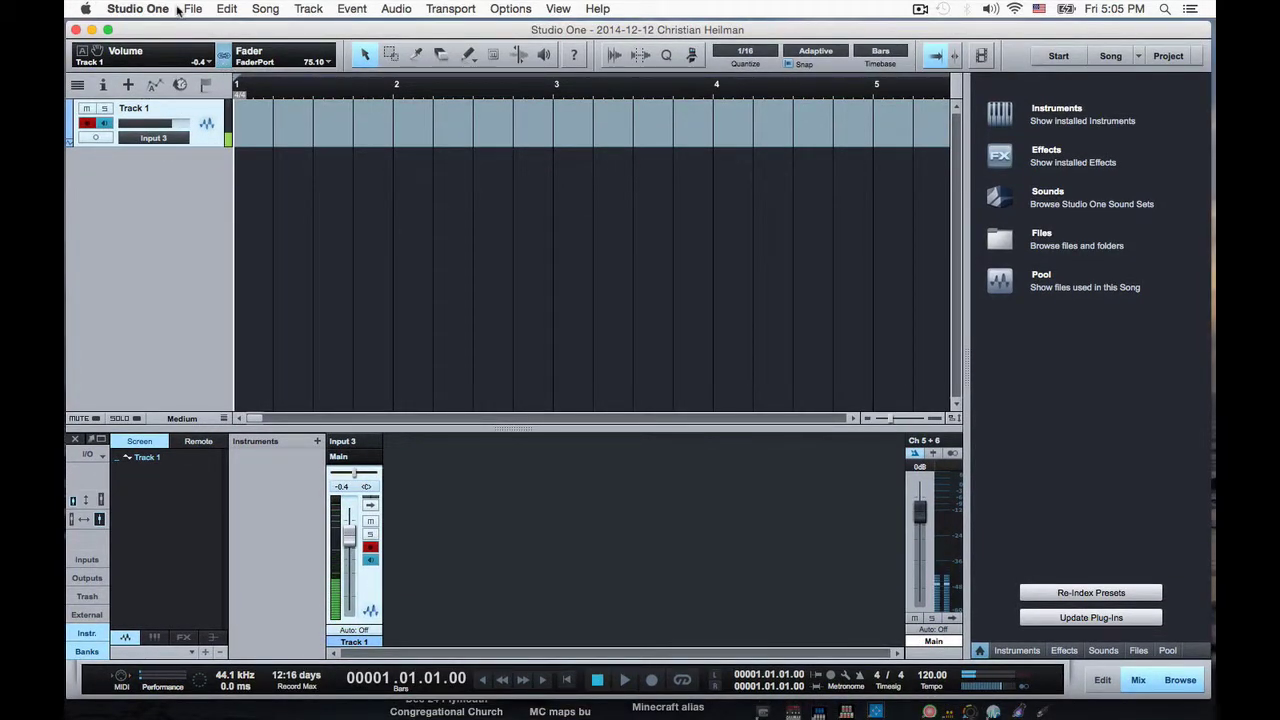
- Set the SS-Stu1 external device to receive from SSCOM Port 1 and apply the preferences
click(189, 9)
mouse_move(140, 9)
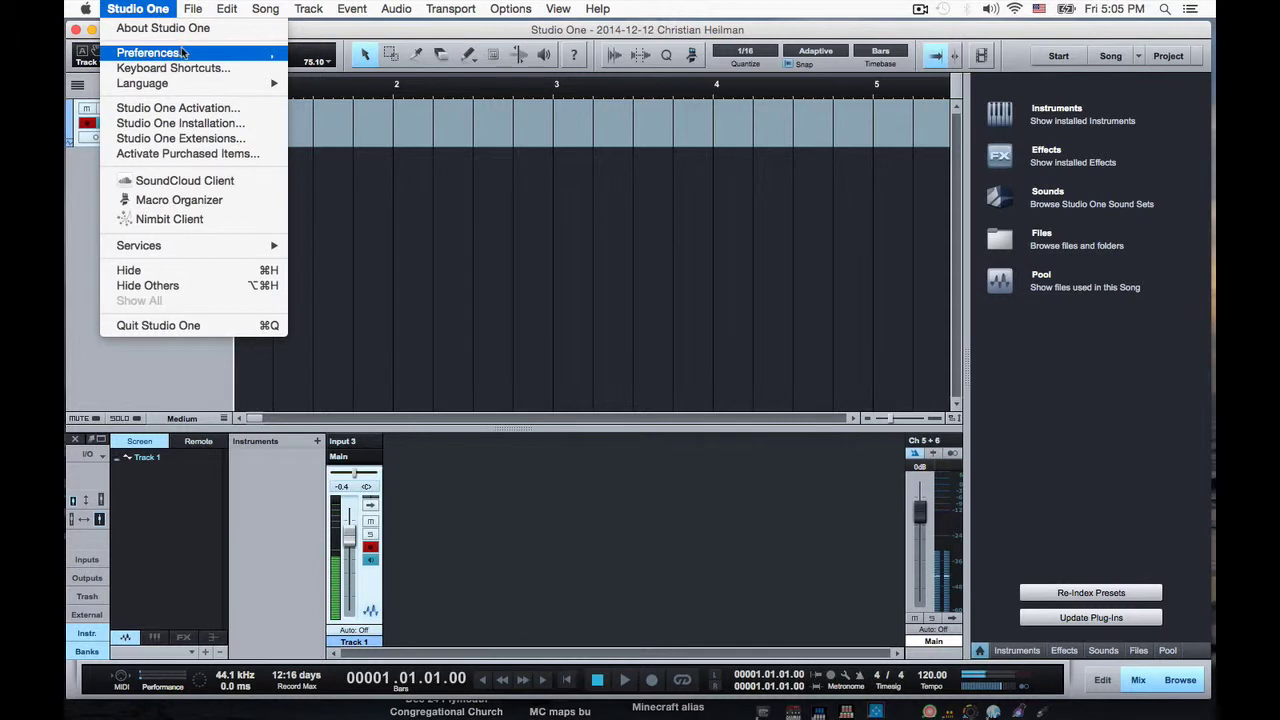
click(181, 52)
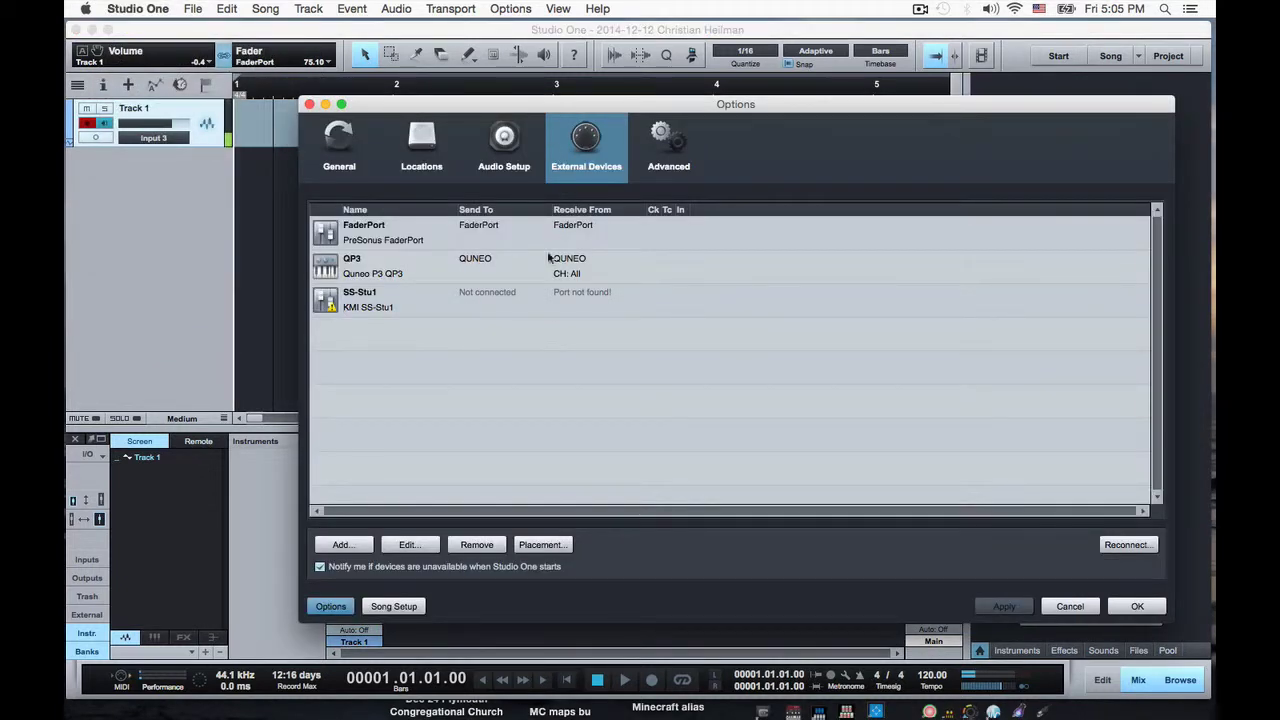
click(406, 305)
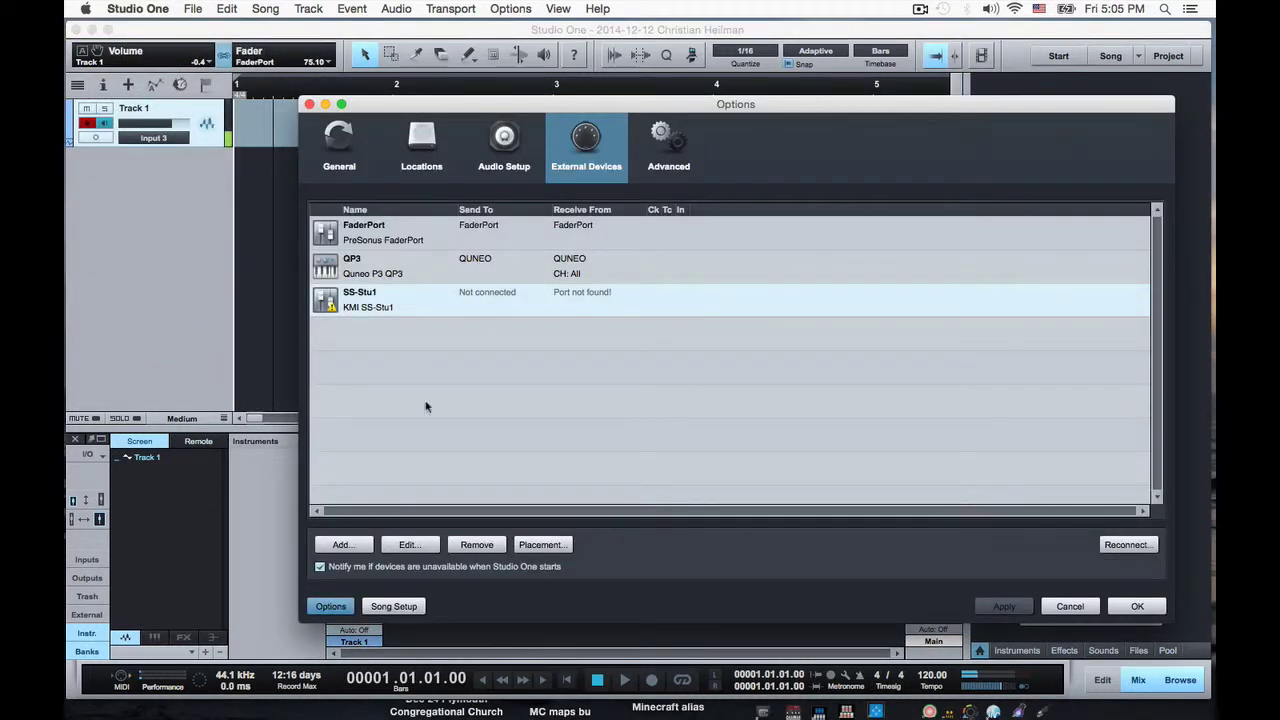
click(410, 545)
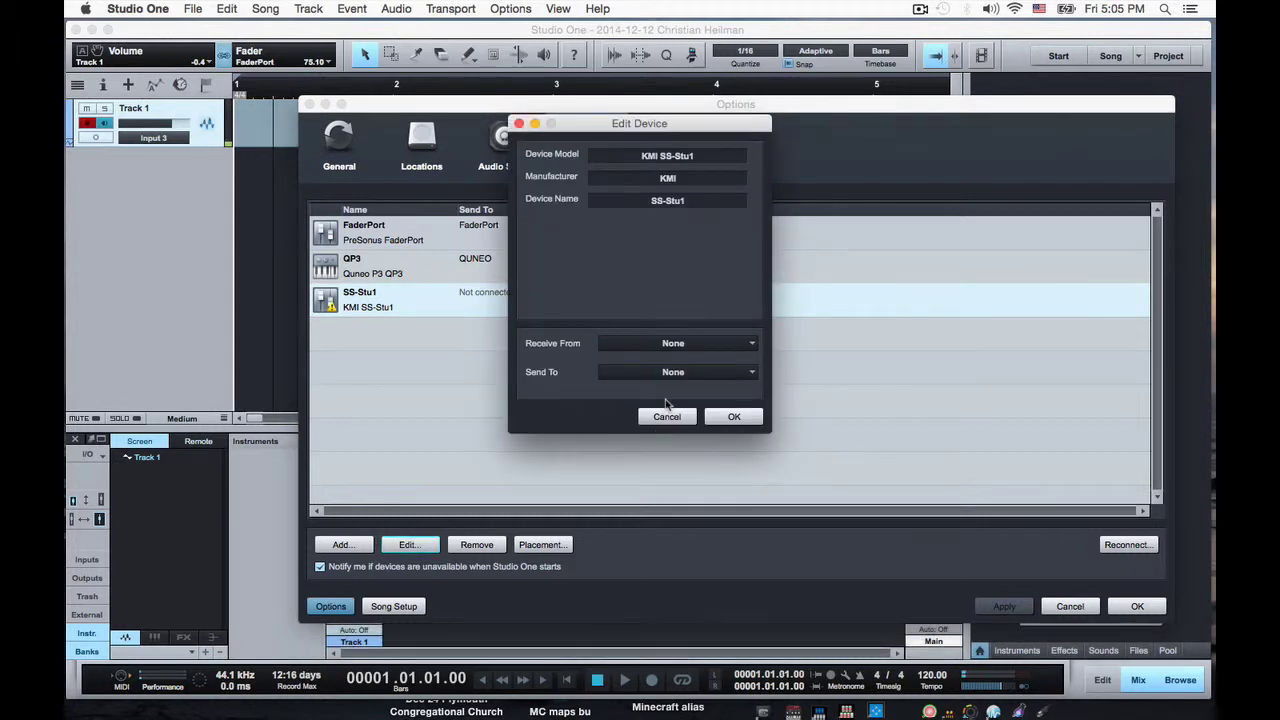
click(660, 345)
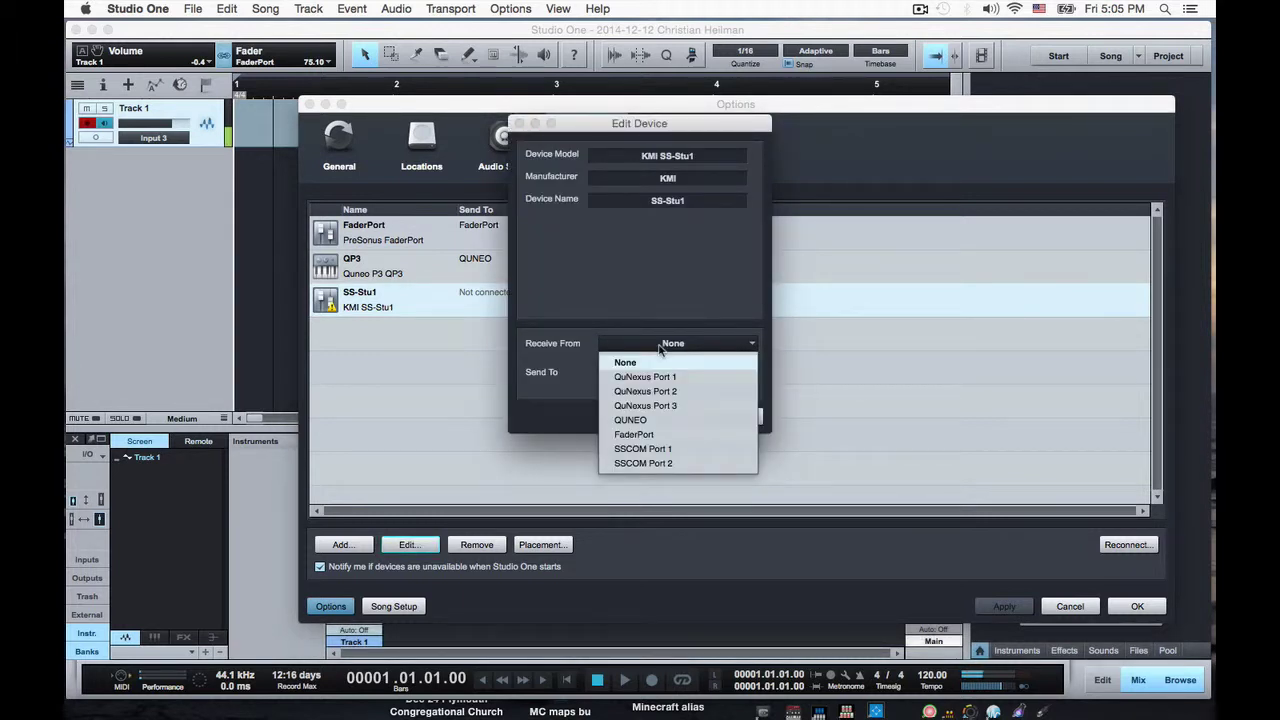
click(668, 450)
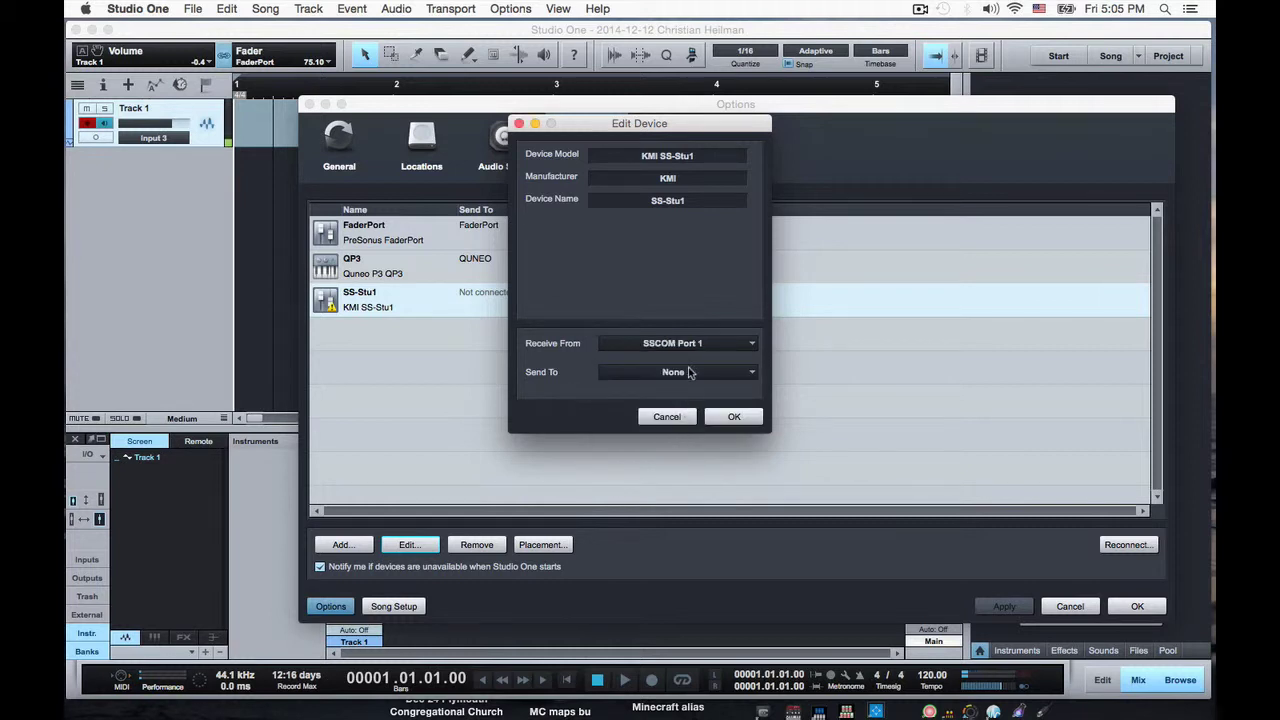
click(734, 418)
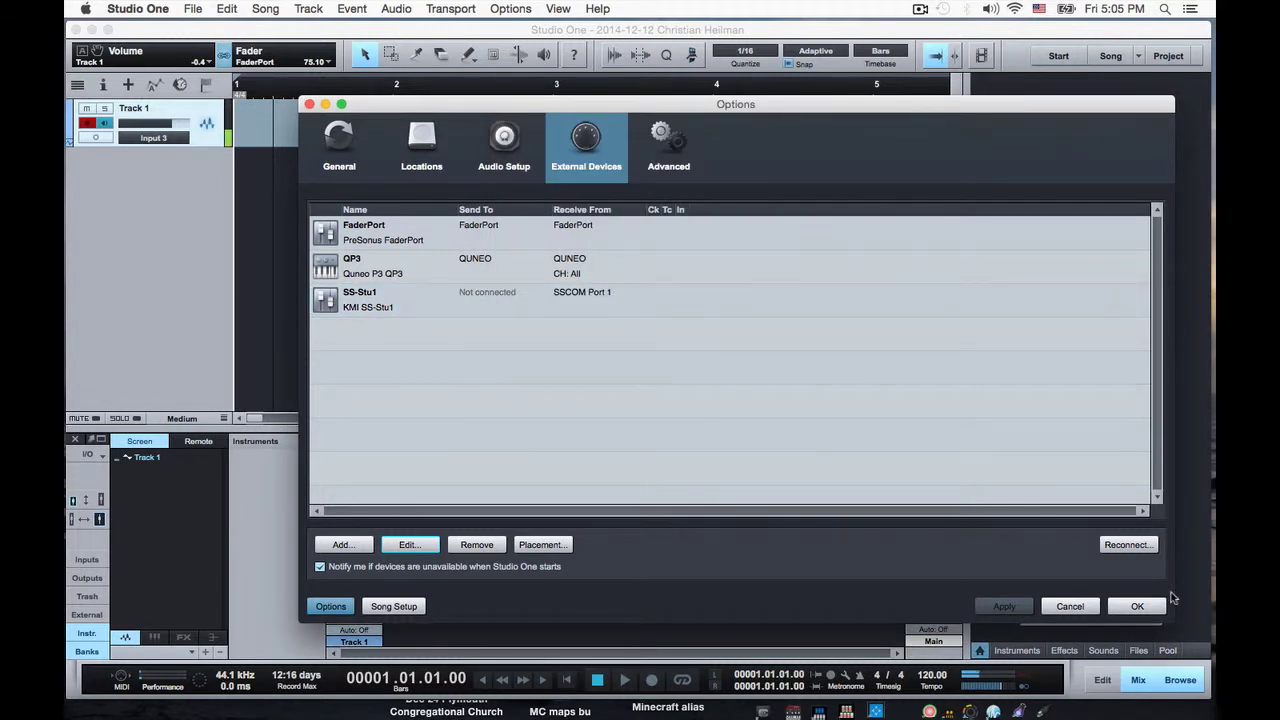
click(1140, 607)
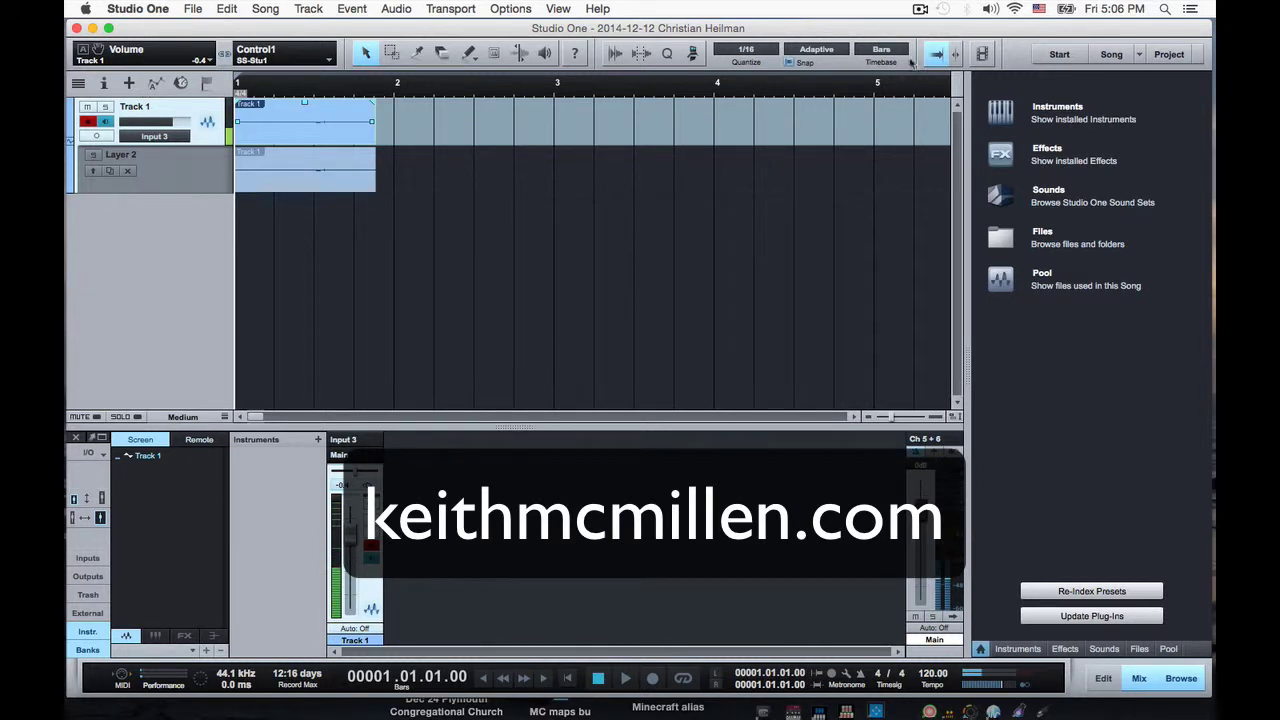
click(941, 10)
click(965, 40)
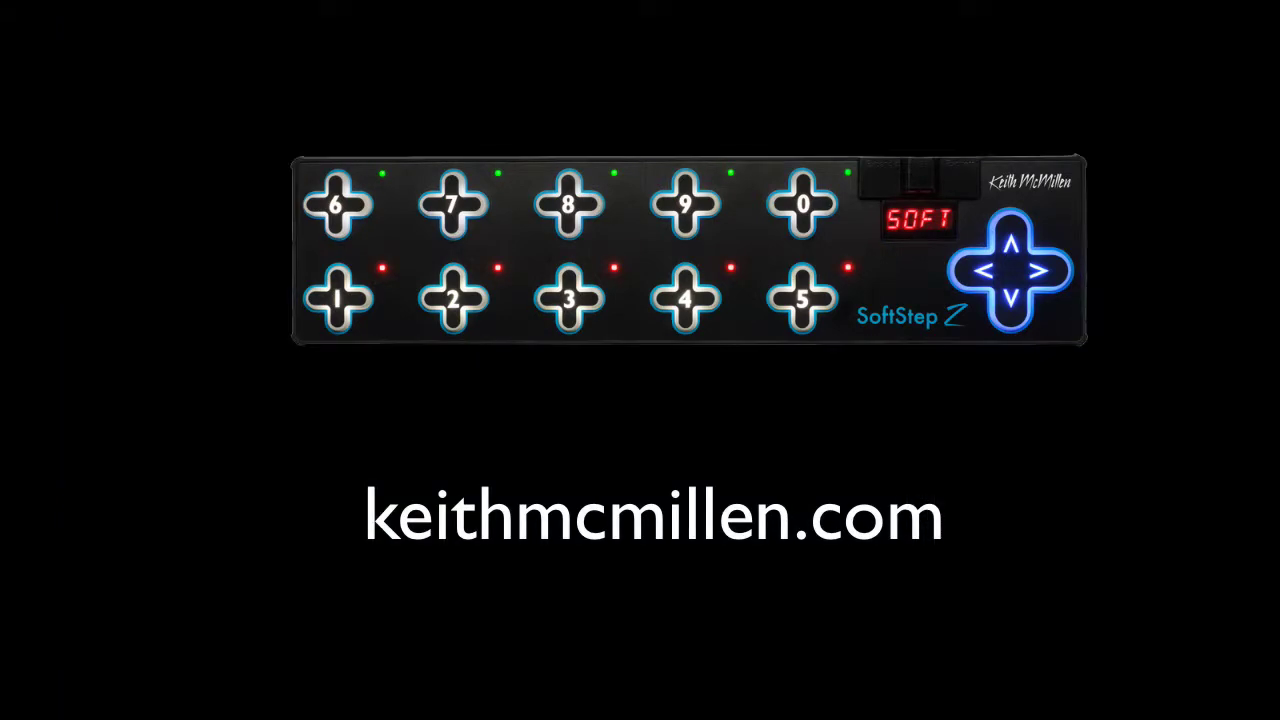